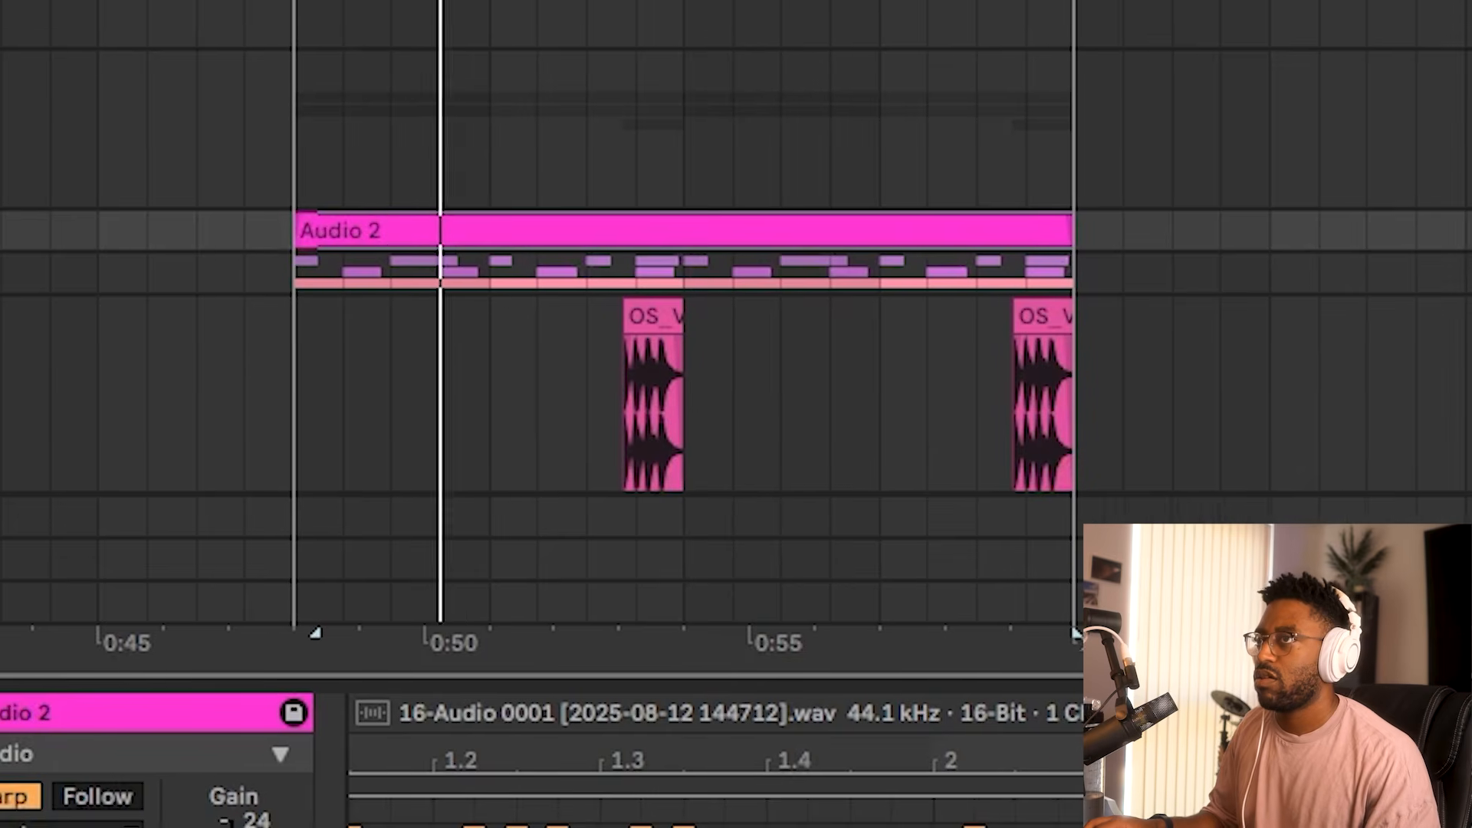
# Load the Stage-73 V2 electric piano from the browser onto its own track and browse its Classic EP presets.
pyautogui.press('u')
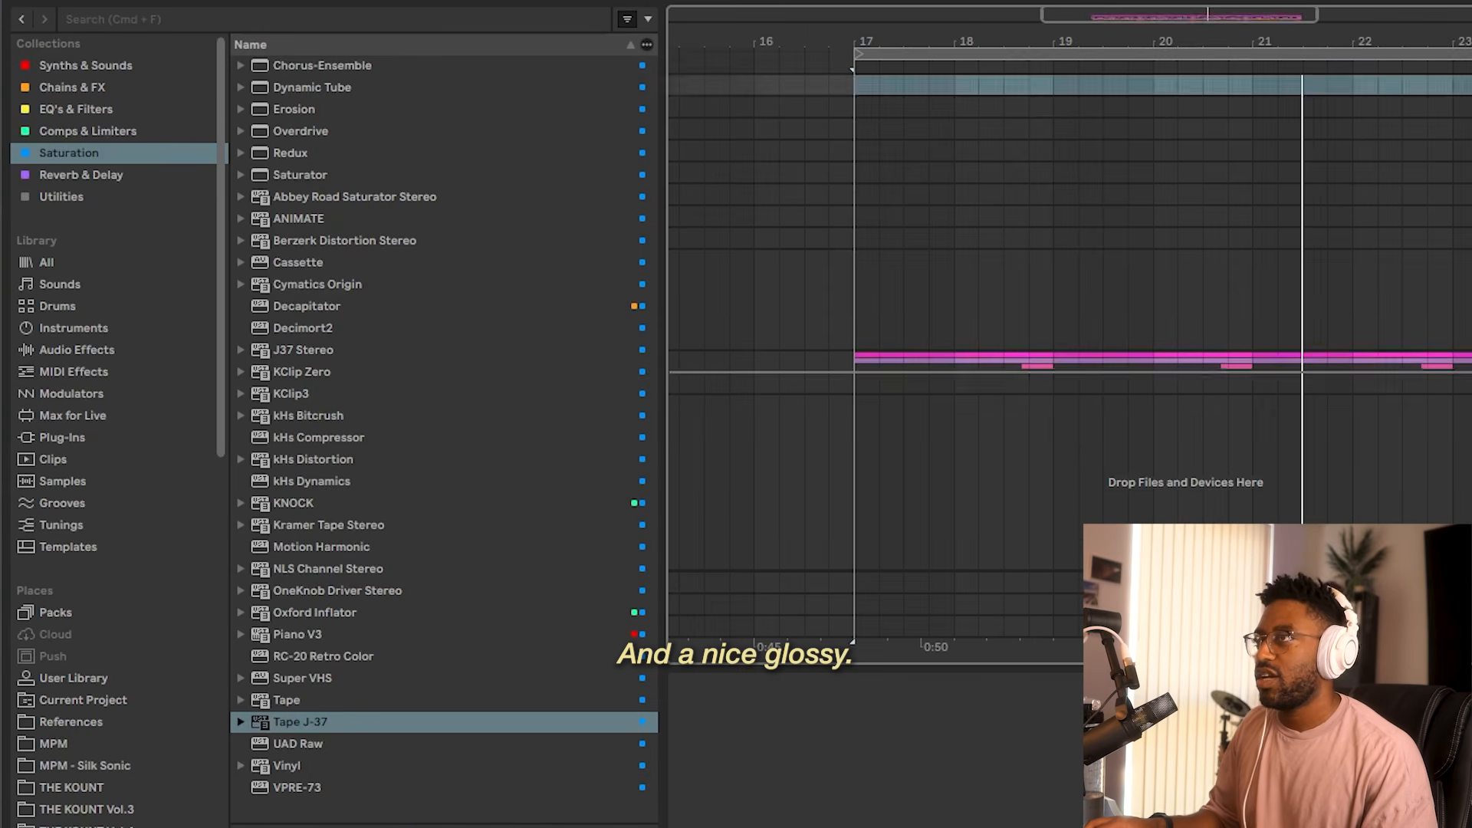
pyautogui.click(1457, 361)
pyautogui.press('space')
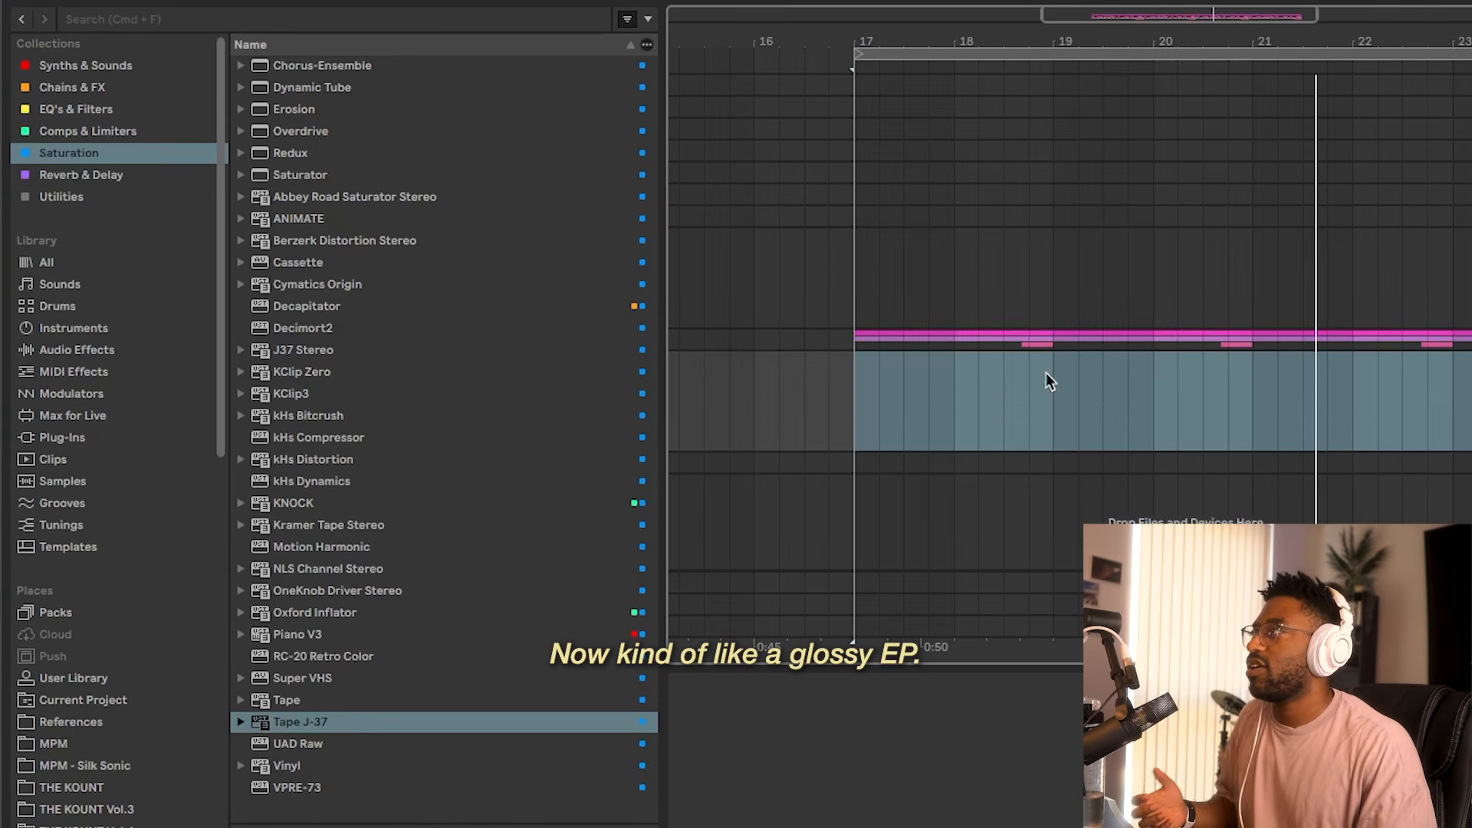
pyautogui.click(284, 19)
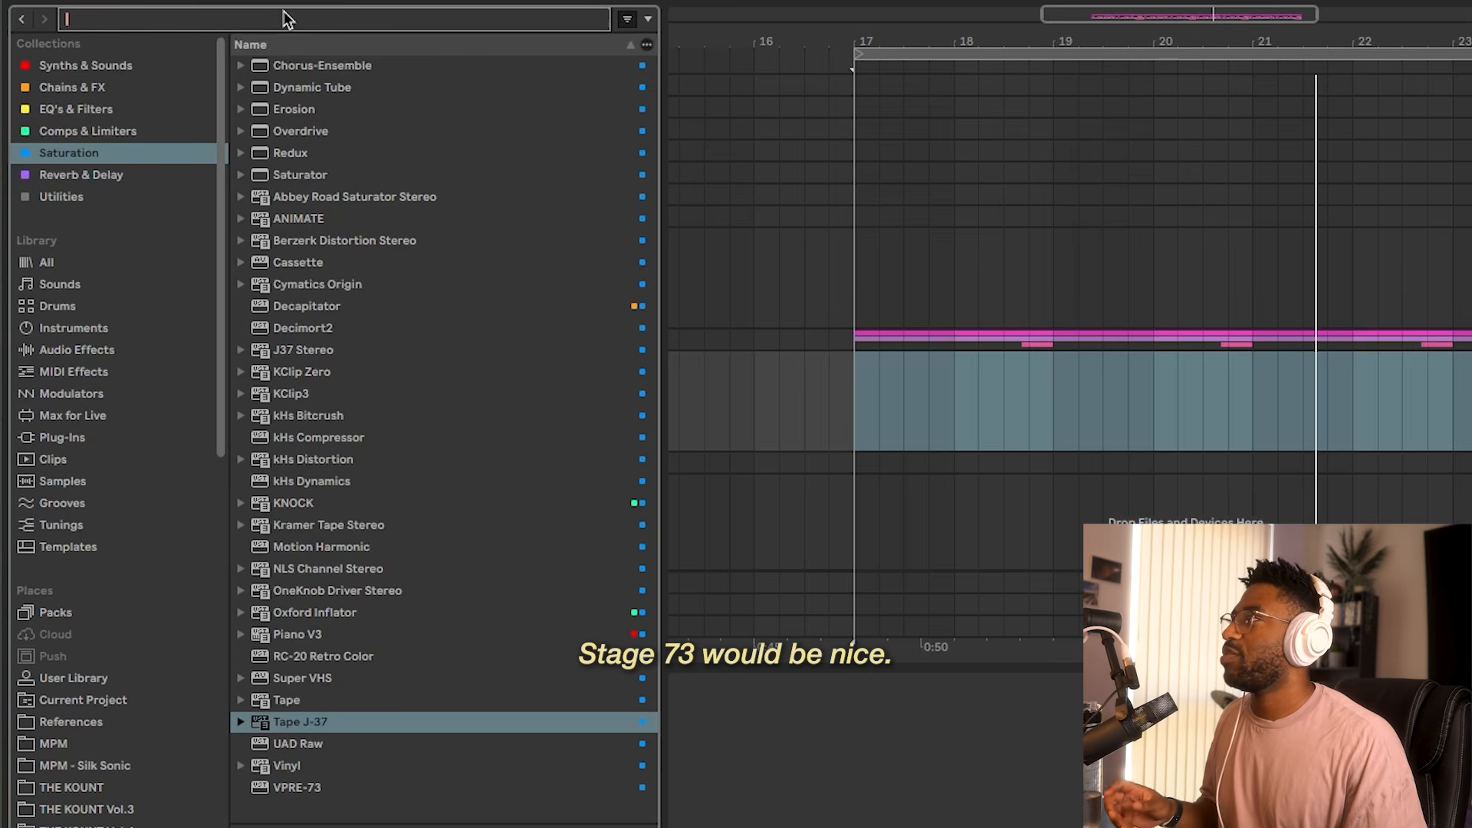
pyautogui.write('serum')
pyautogui.press('Return')
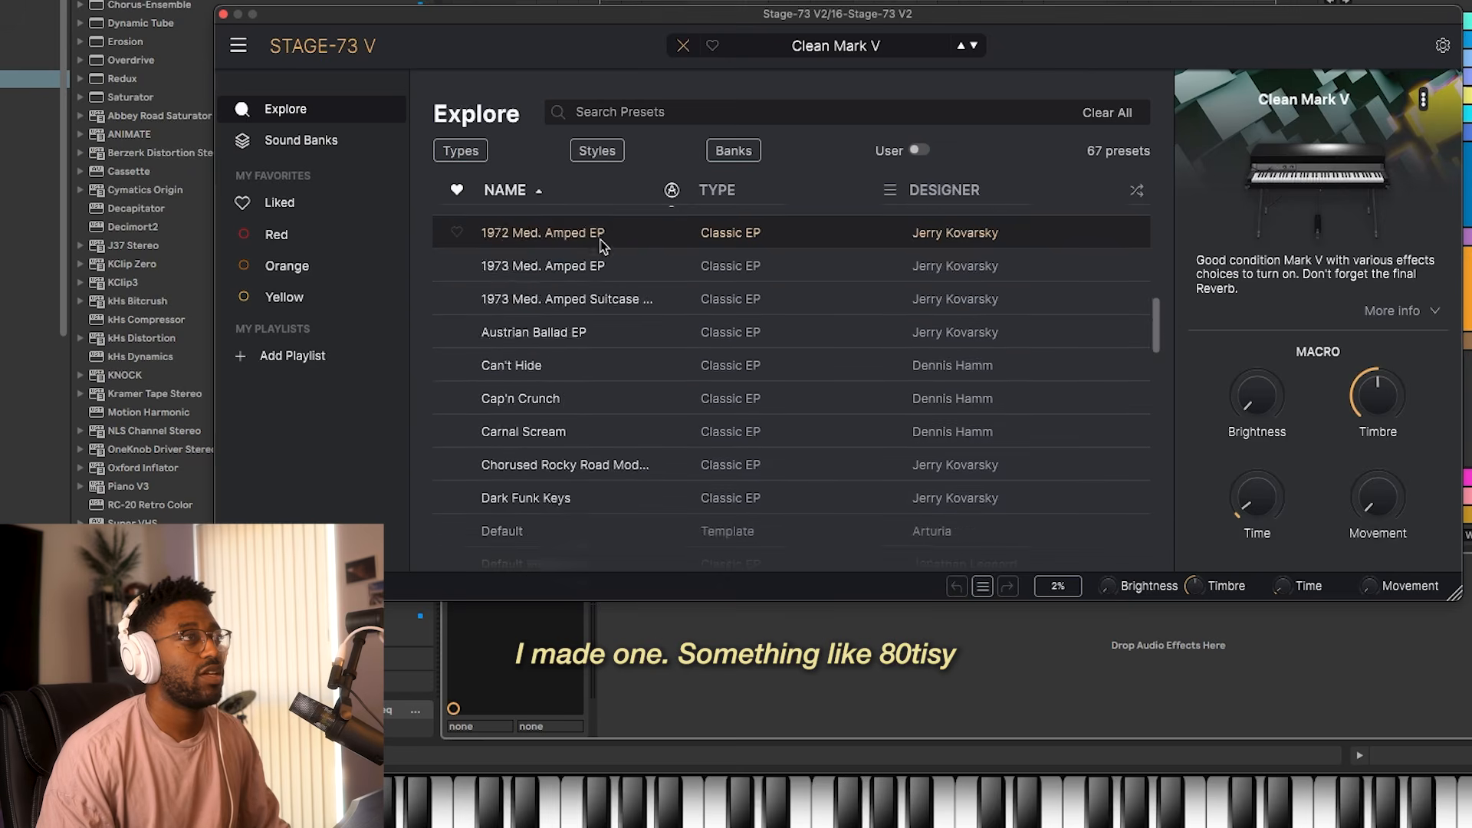
pyautogui.scroll(-5, 595, 237)
pyautogui.scroll(2, 598, 329)
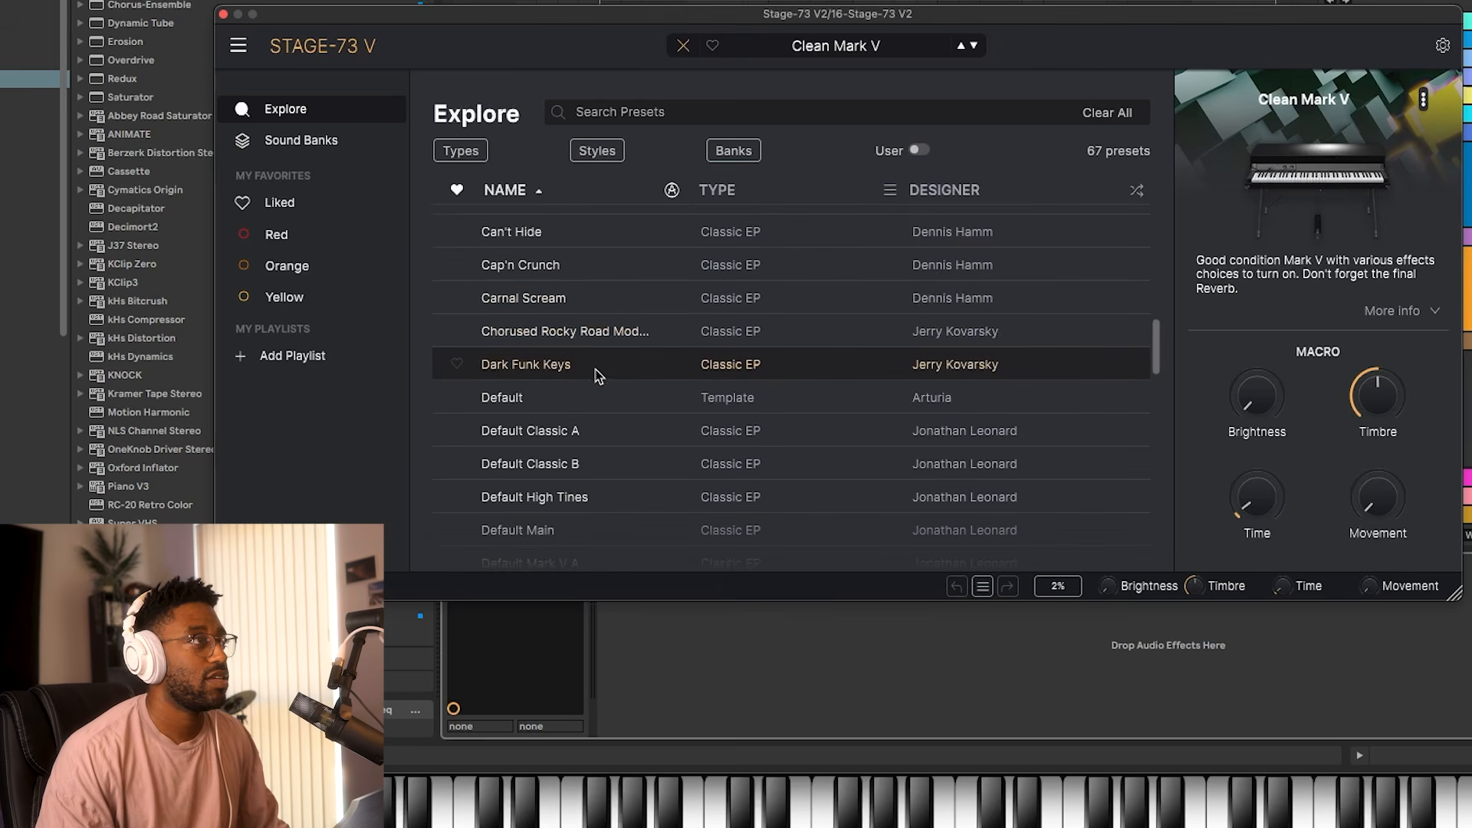
pyautogui.scroll(2, 598, 361)
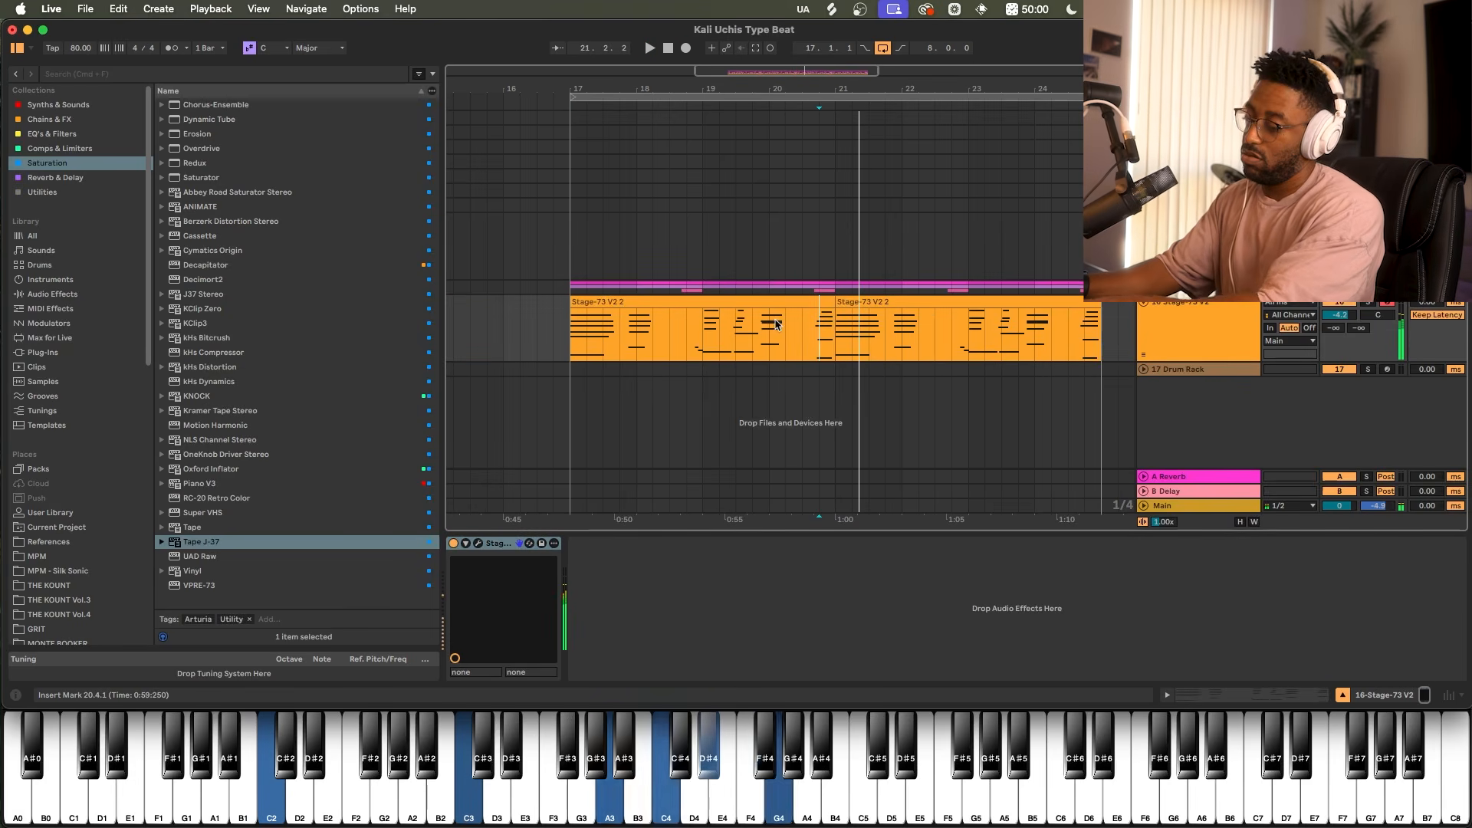
# Open the first Stage-73 V2 clip, starting at bar 17, to examine its chord voicings.
pyautogui.doubleClick(777, 315)
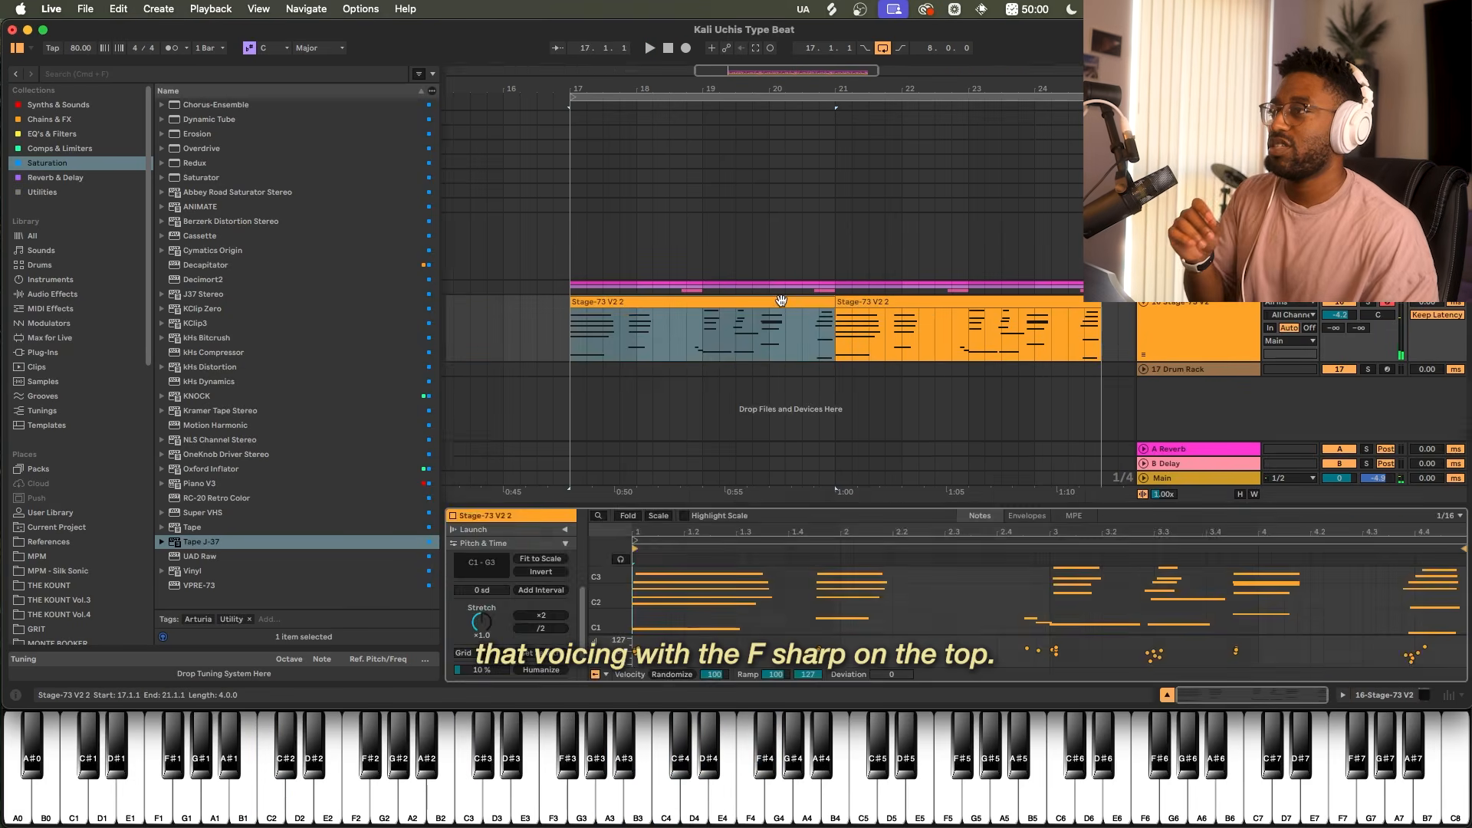
pyautogui.press('b')
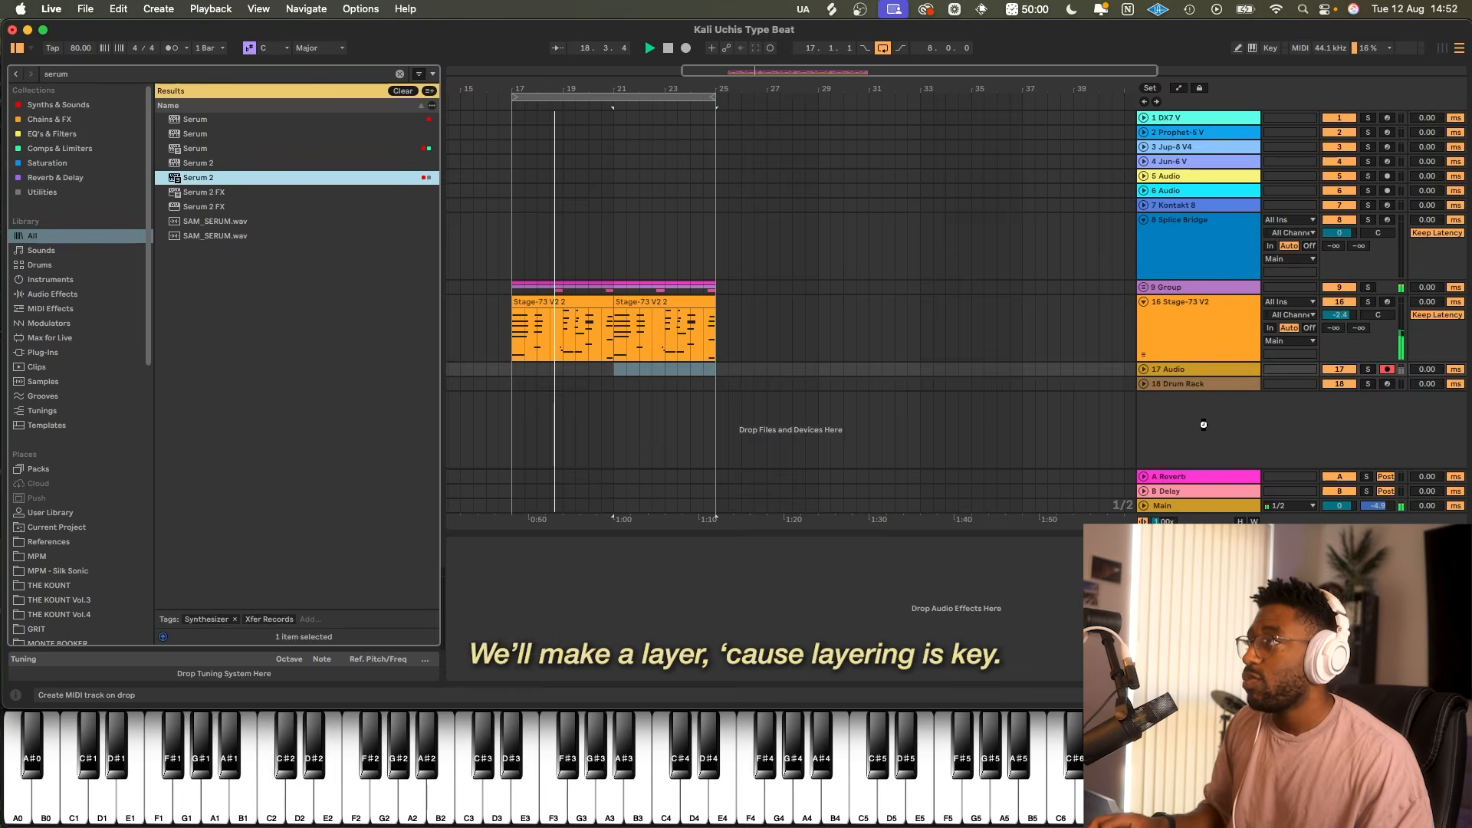
# Load Serum 2 on a new track, decline the update, and choose the KY - Synth Brass preset from 80's Heaven Vol. 1.
pyautogui.press('Return')
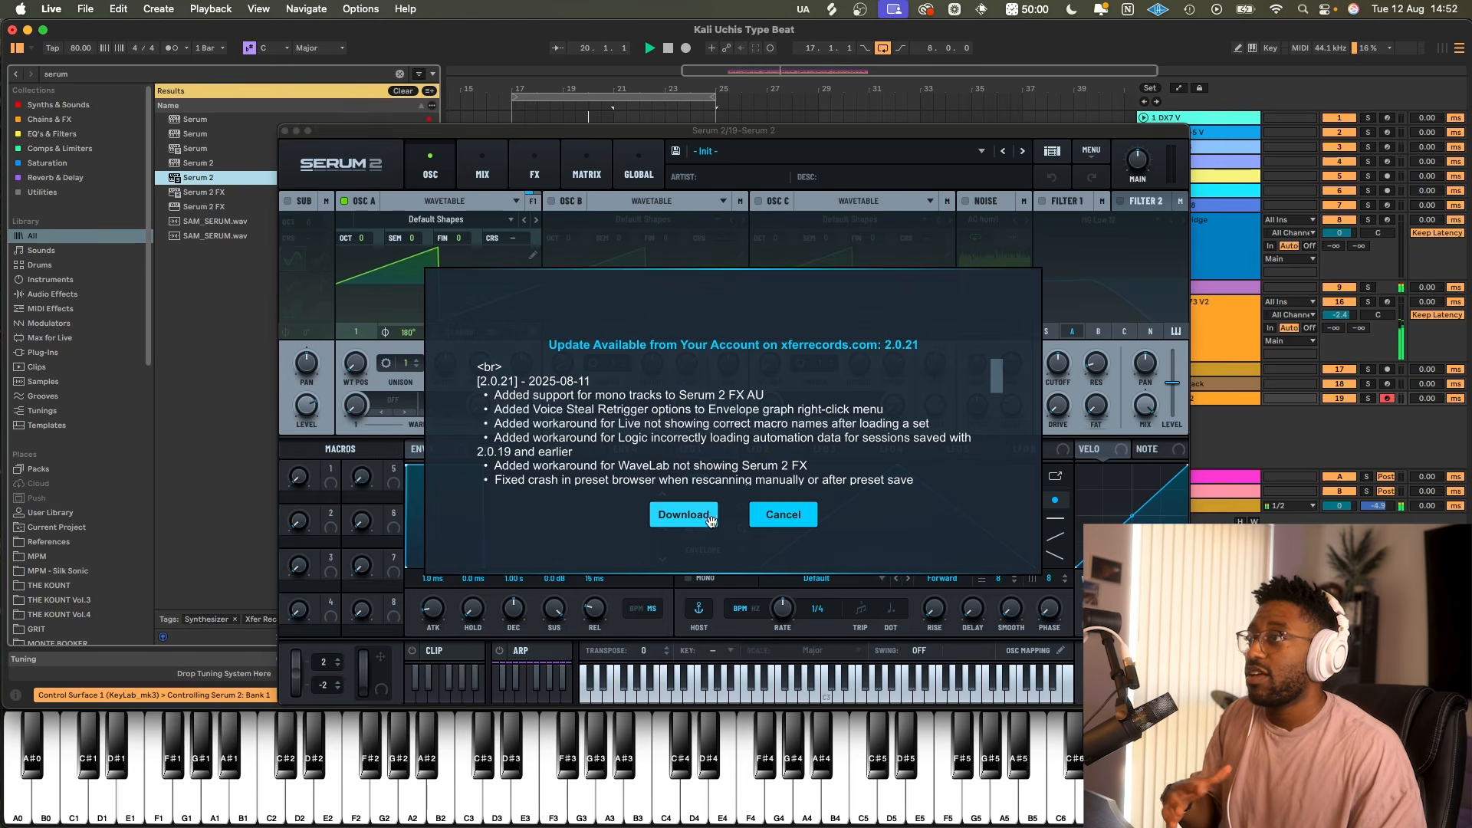
pyautogui.click(773, 522)
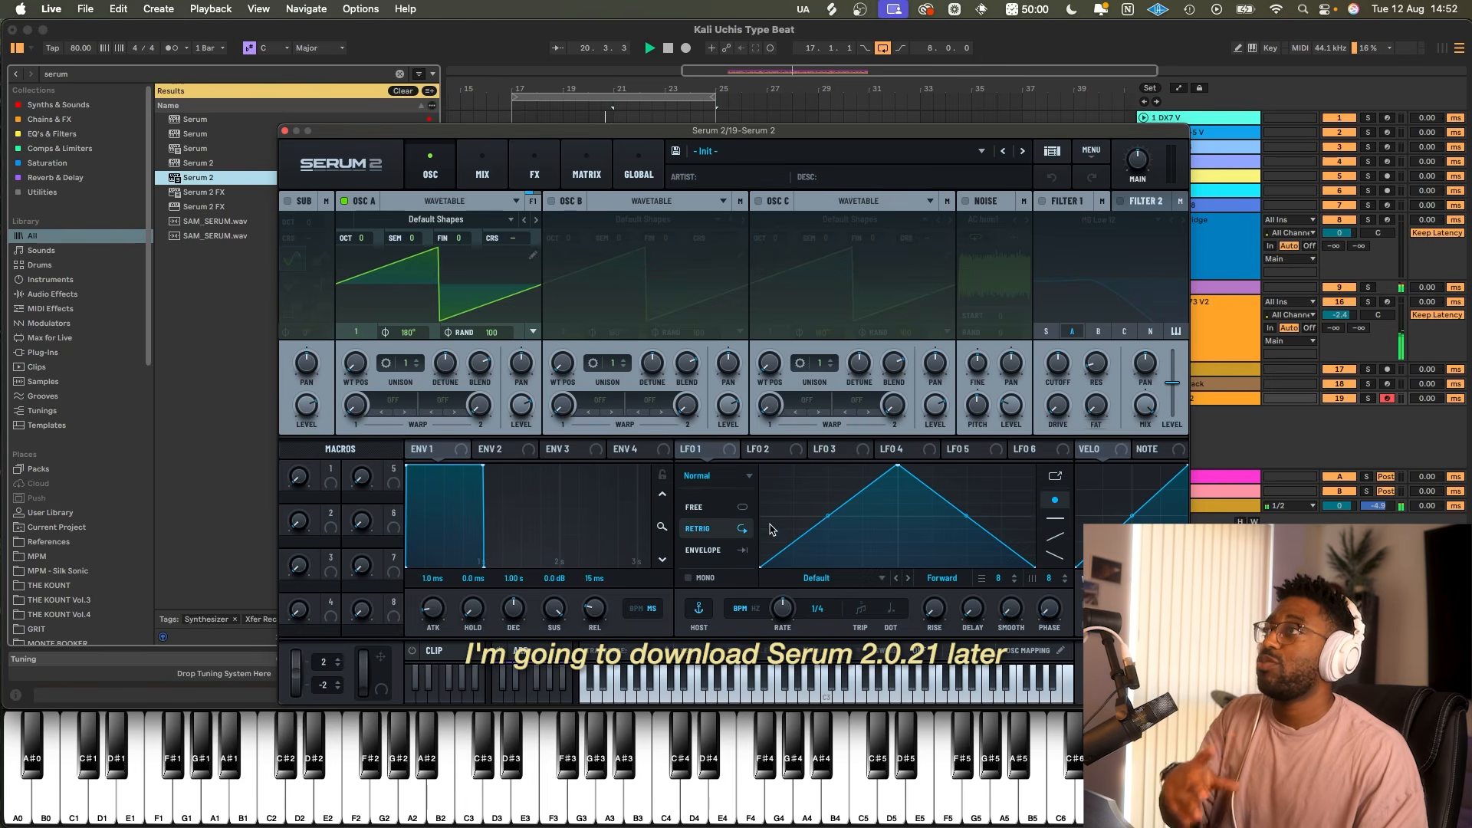
pyautogui.click(878, 152)
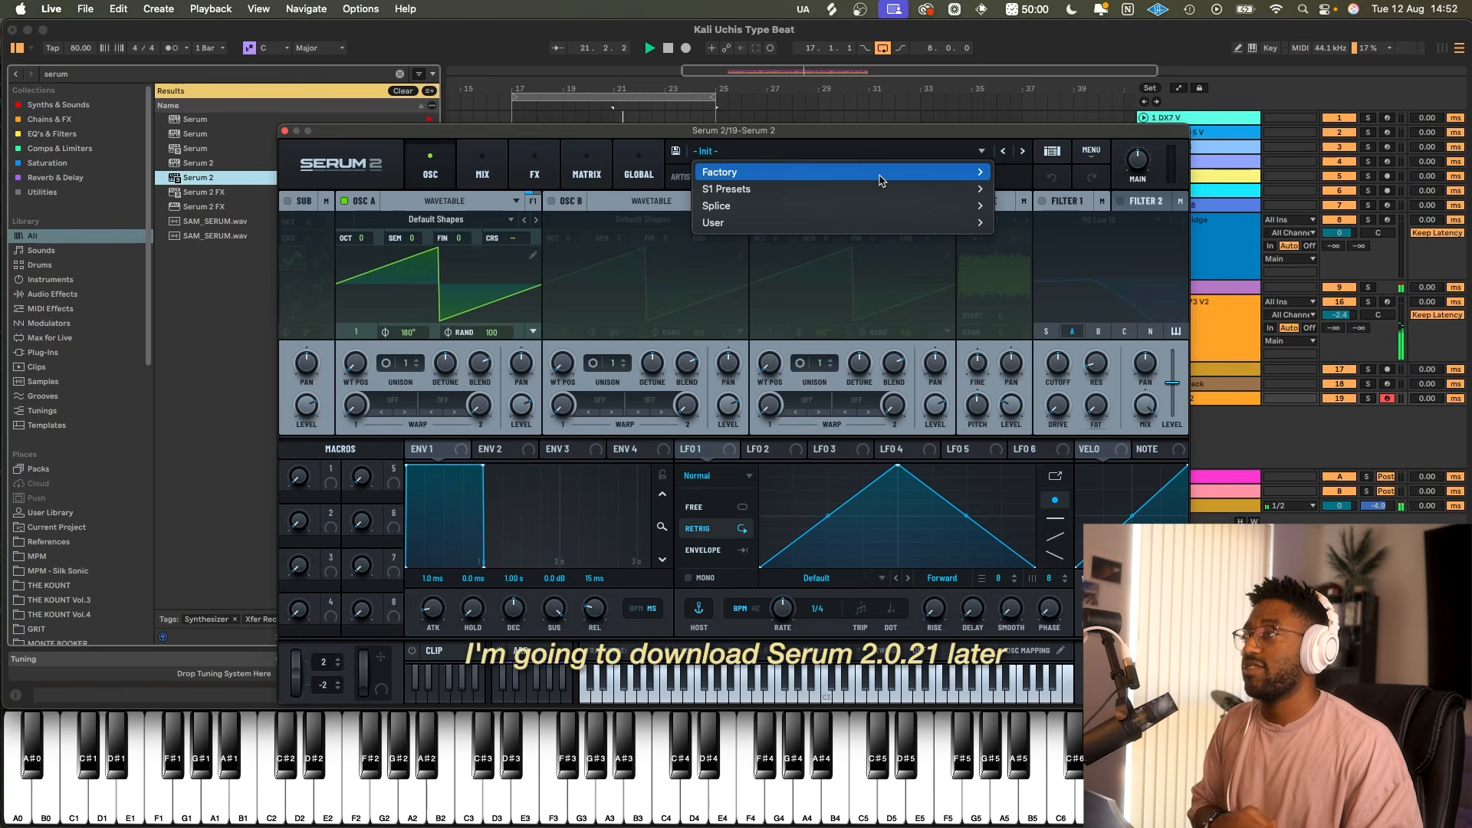
pyautogui.moveTo(942, 229)
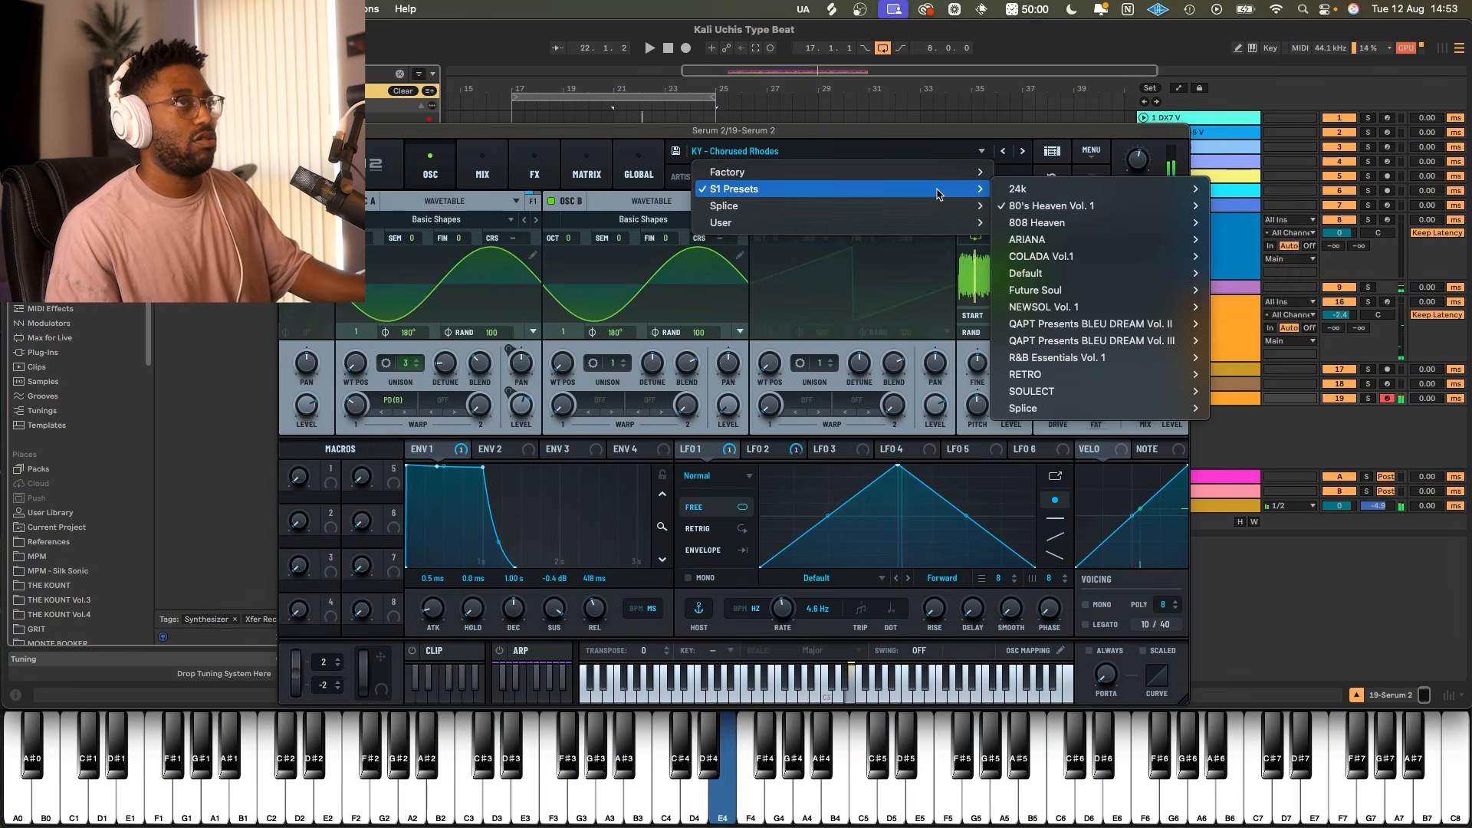
pyautogui.moveTo(1041, 212)
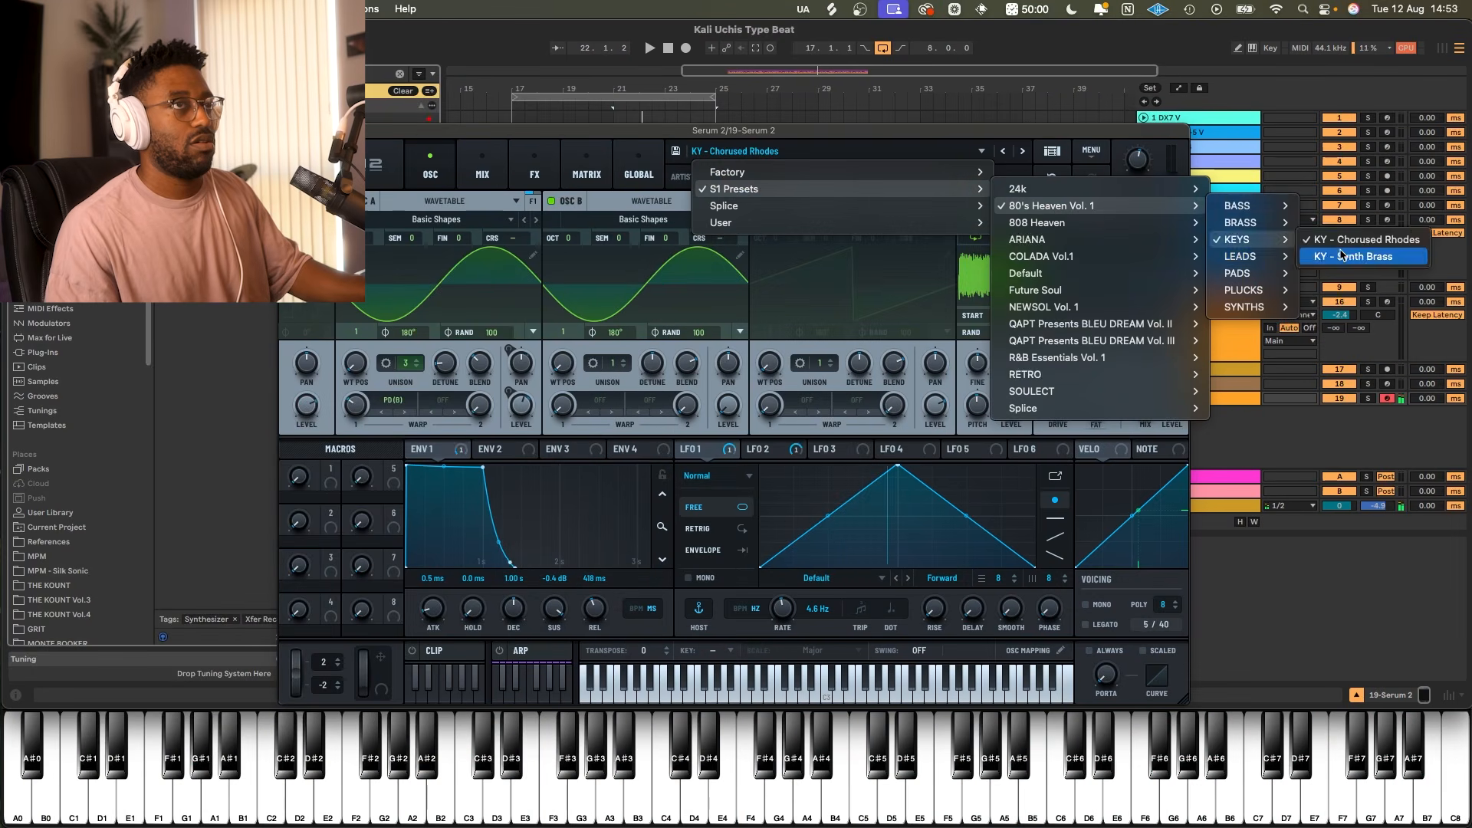
pyautogui.click(1342, 255)
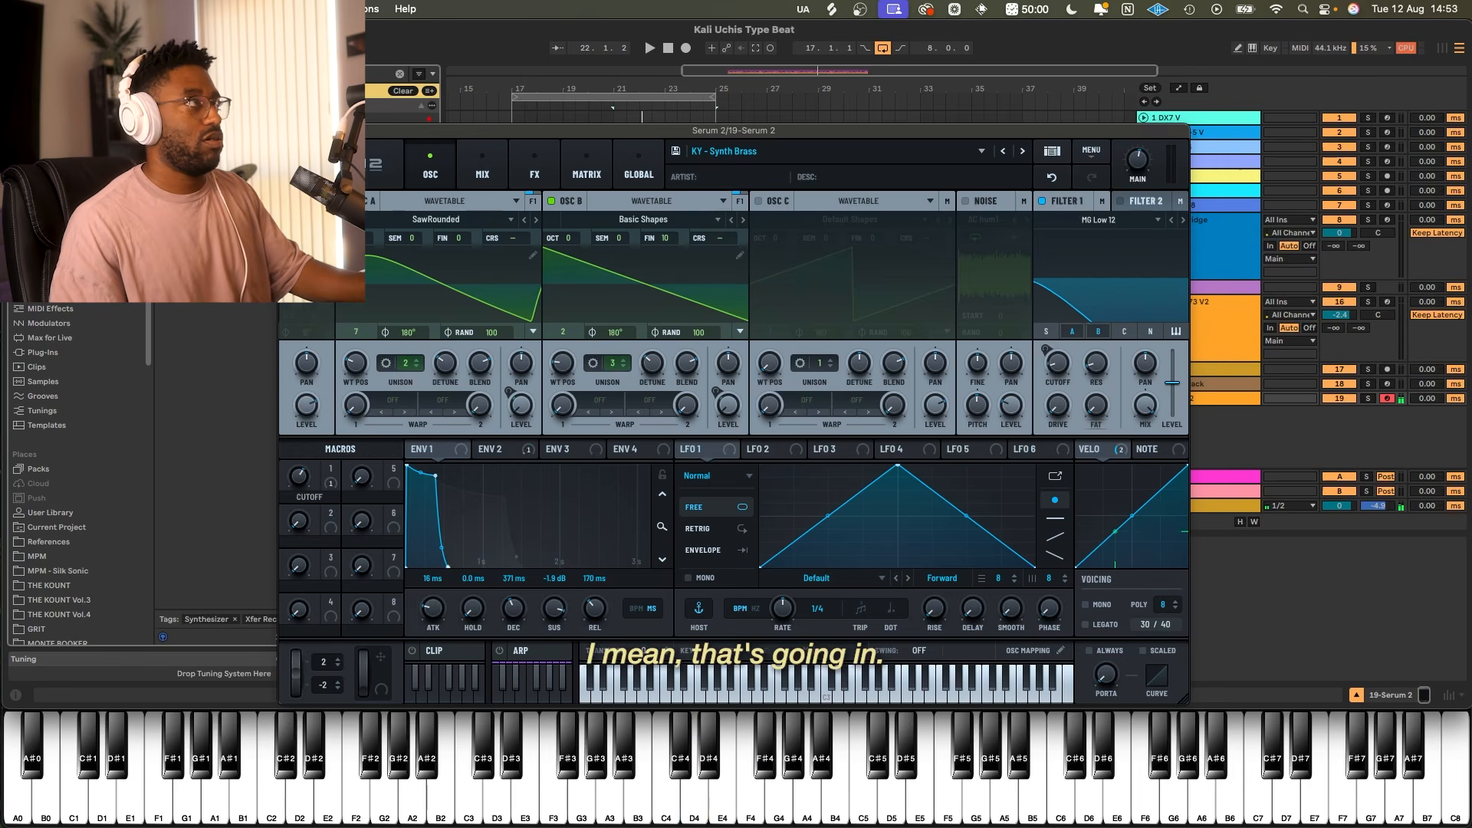
# Add another track with Serum 2 and load a keys preset from the user bank KALEIDOSCOPE Vol.1.
pyautogui.press('super+w')
pyautogui.click(1186, 399)
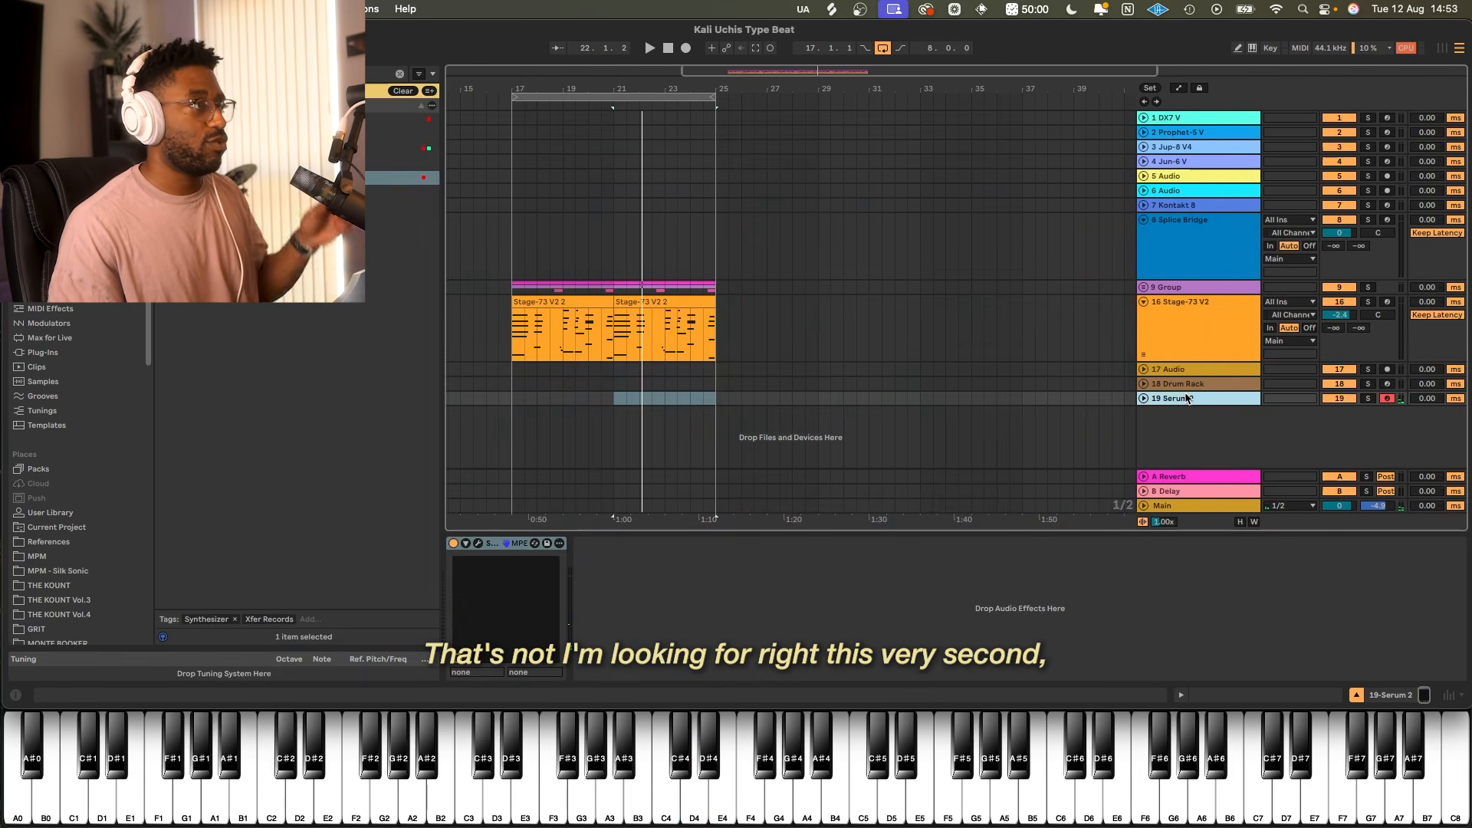
pyautogui.press('super+t')
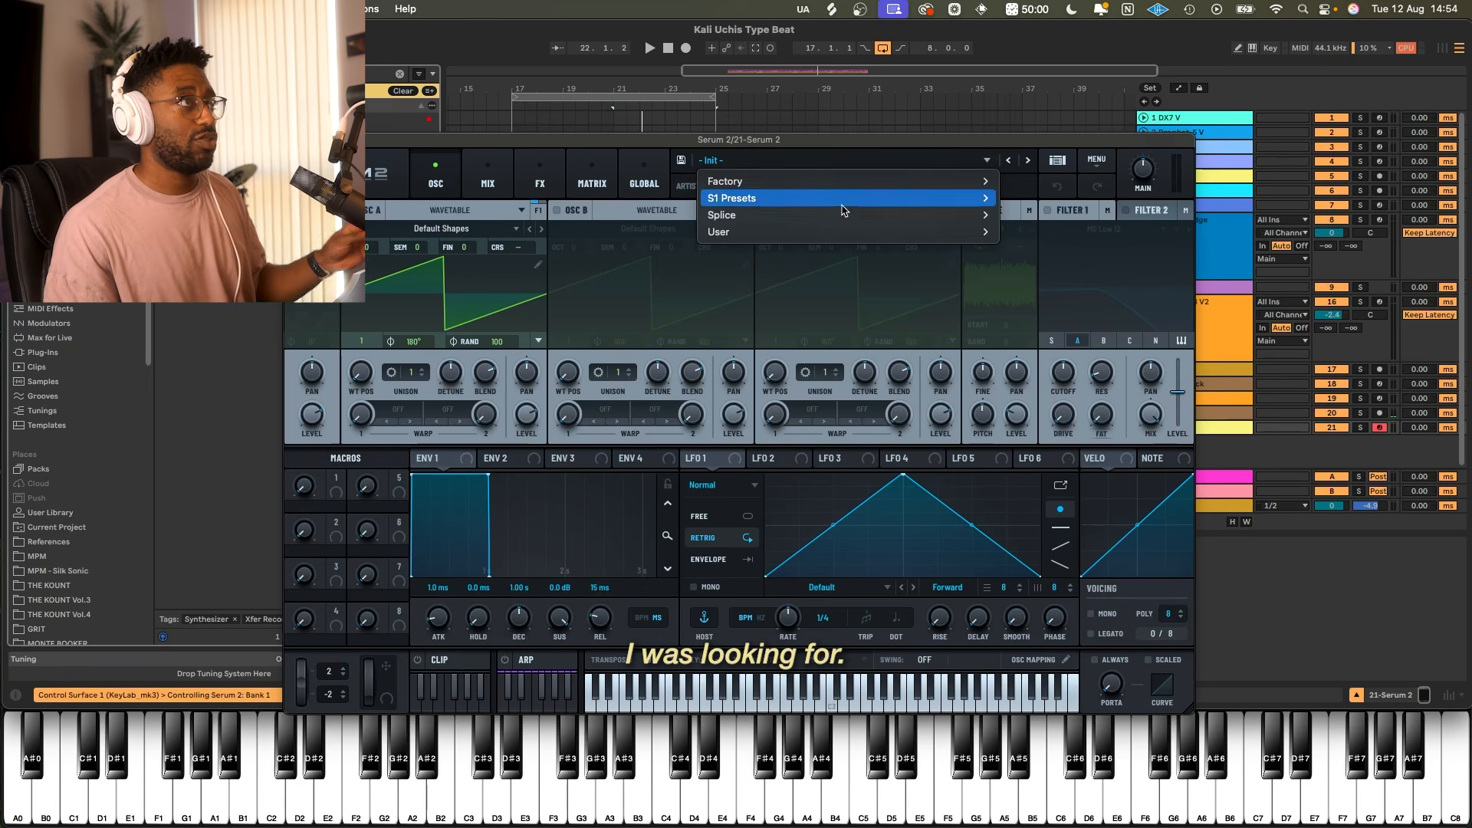
pyautogui.moveTo(838, 230)
pyautogui.moveTo(1089, 232)
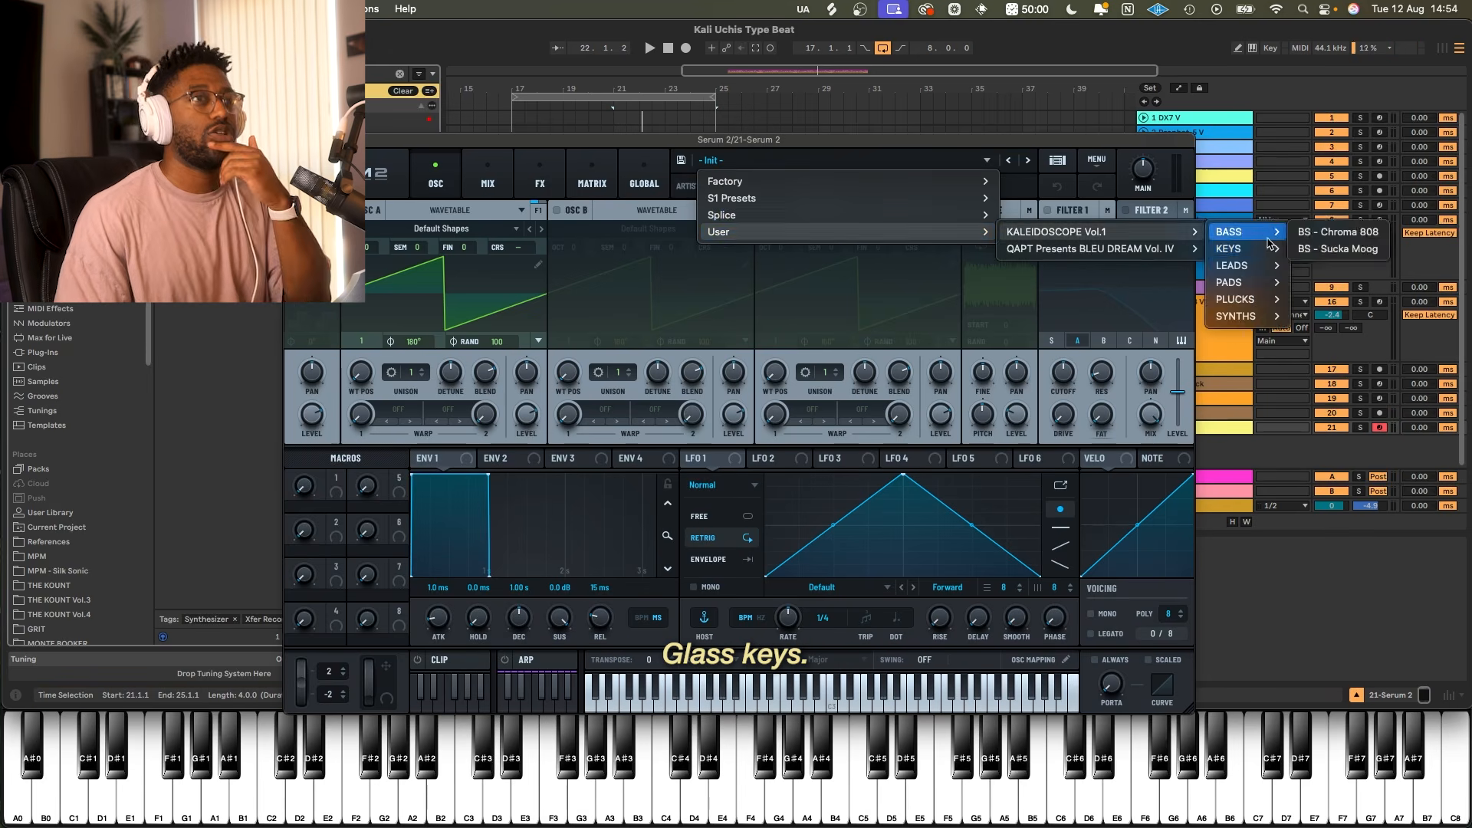
pyautogui.click(1320, 249)
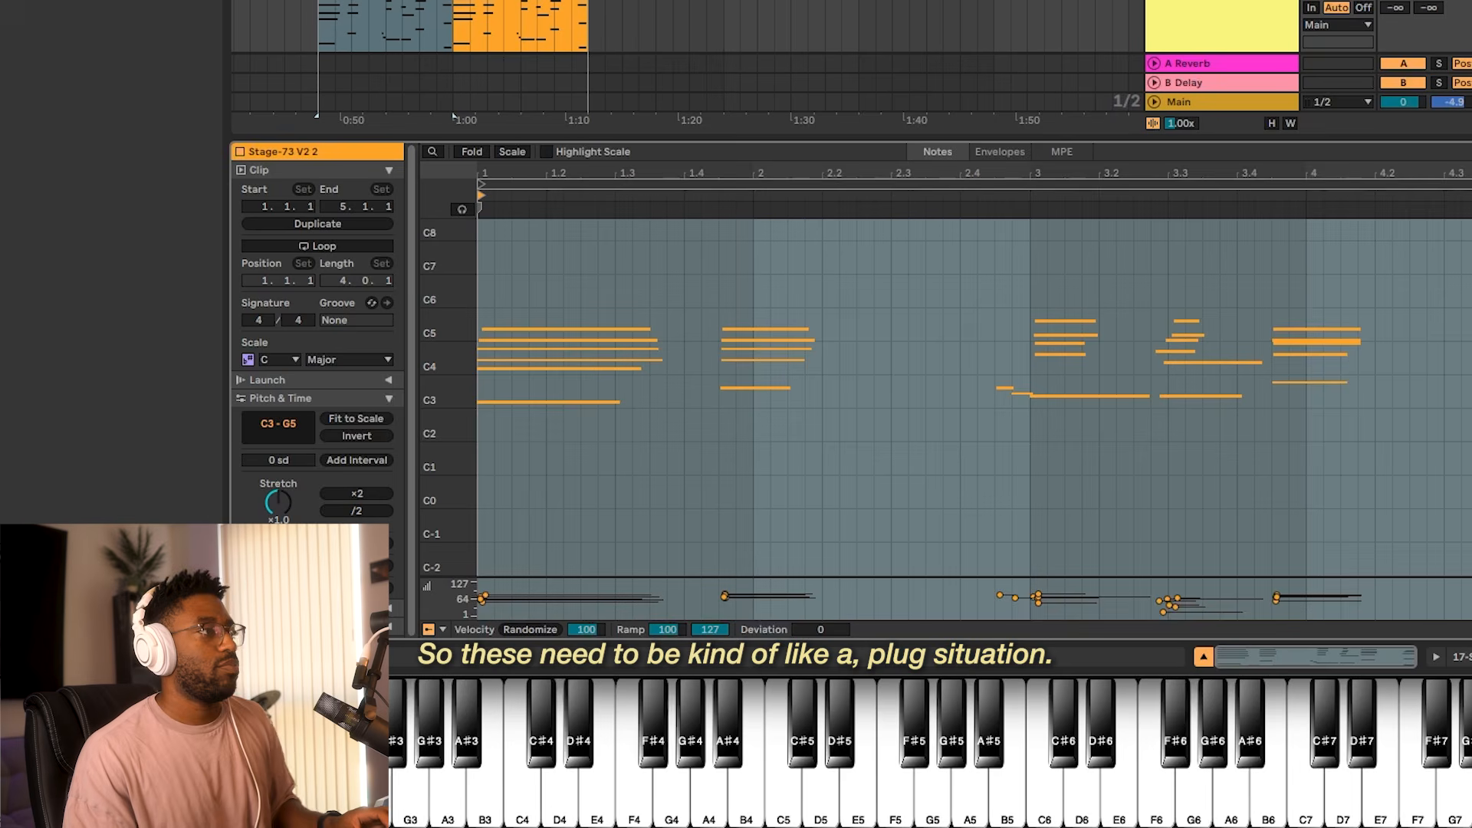
# Flatten the 64: Sustain Pedal envelope of the Serum layer's Stage-73 V2 2 clip to its minimum across the whole clip.
pyautogui.click(997, 151)
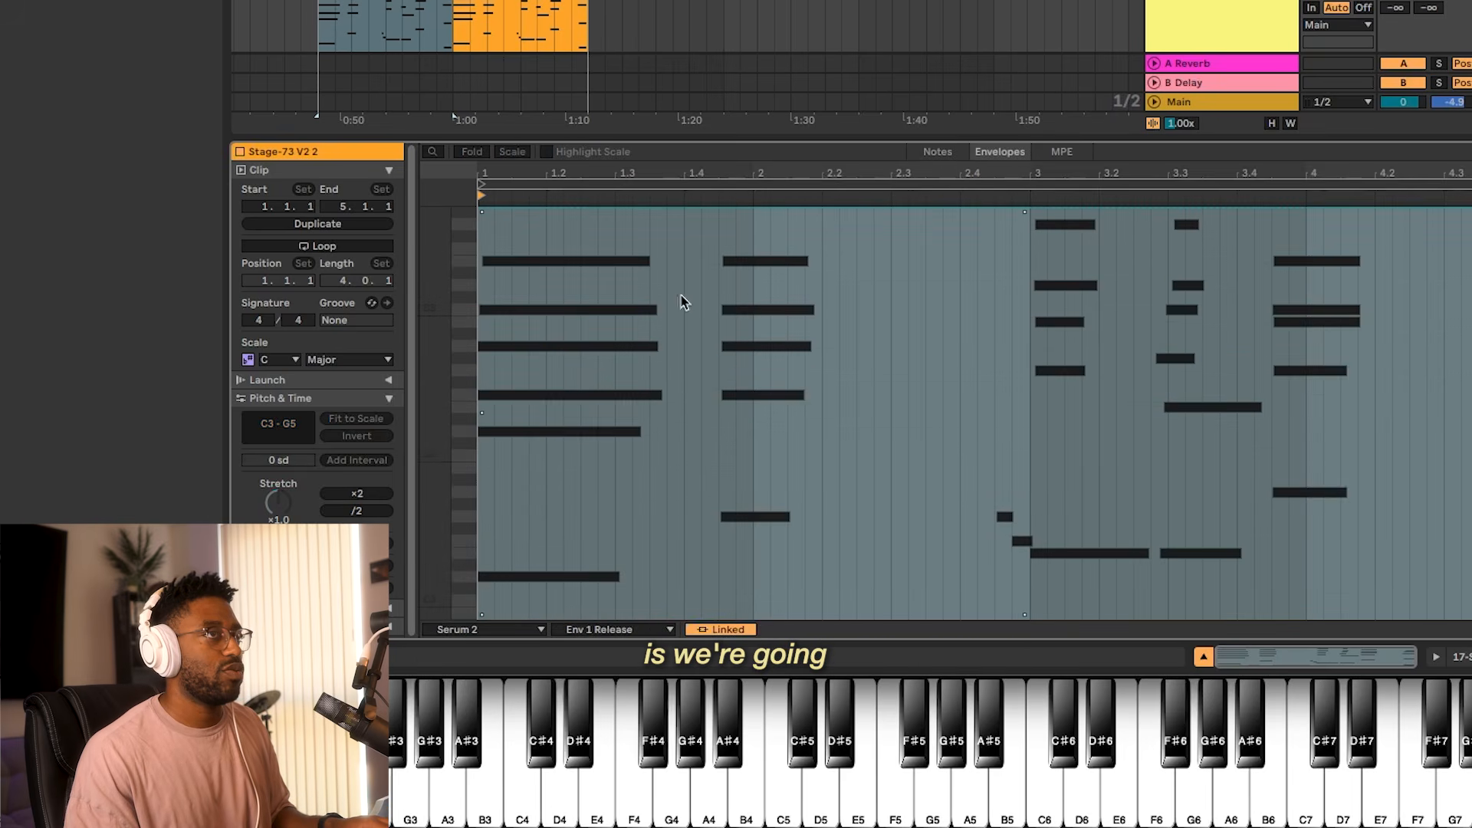
pyautogui.click(519, 630)
pyautogui.click(514, 645)
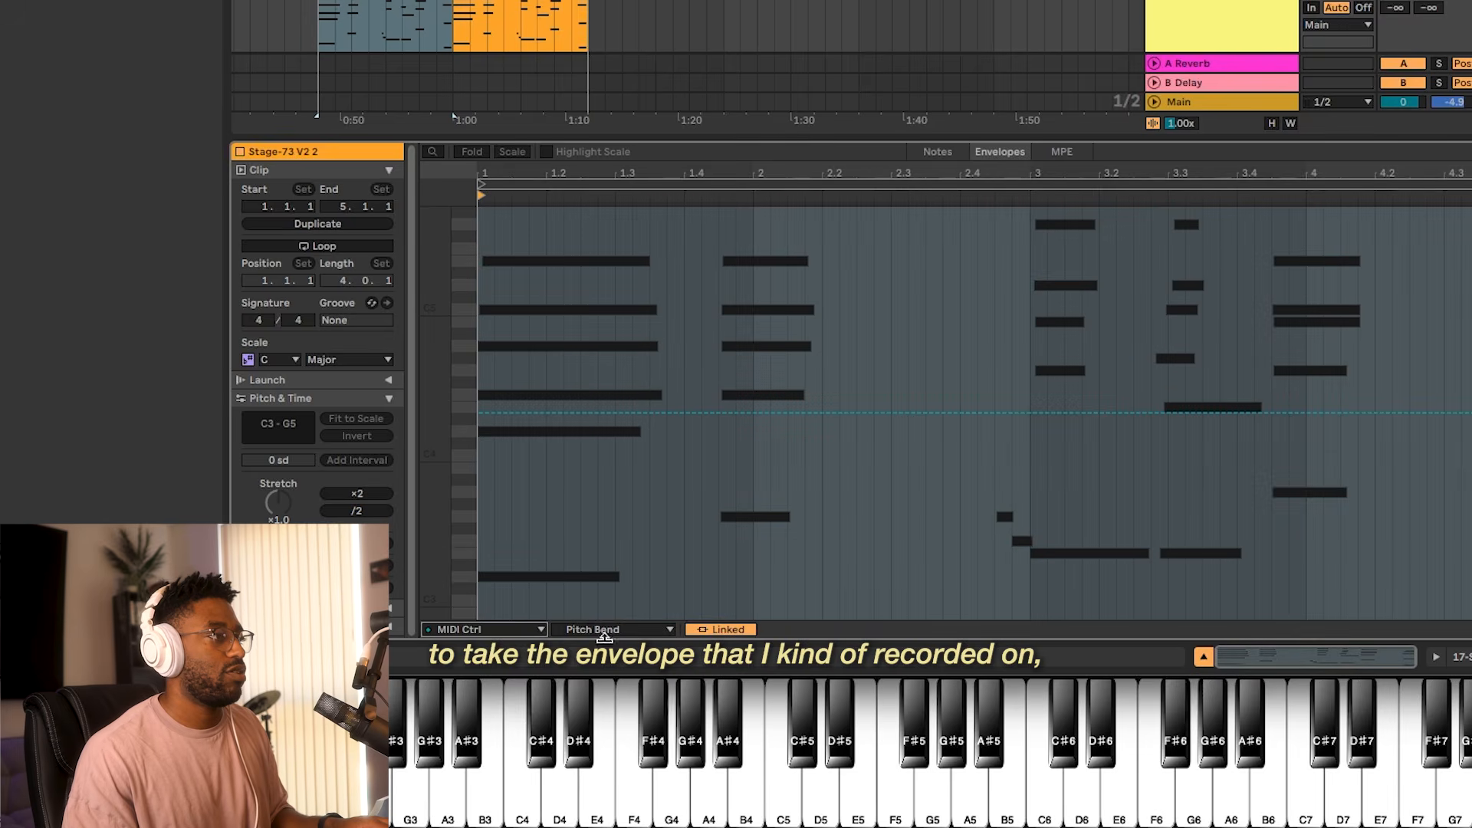
pyautogui.click(614, 630)
pyautogui.click(659, 510)
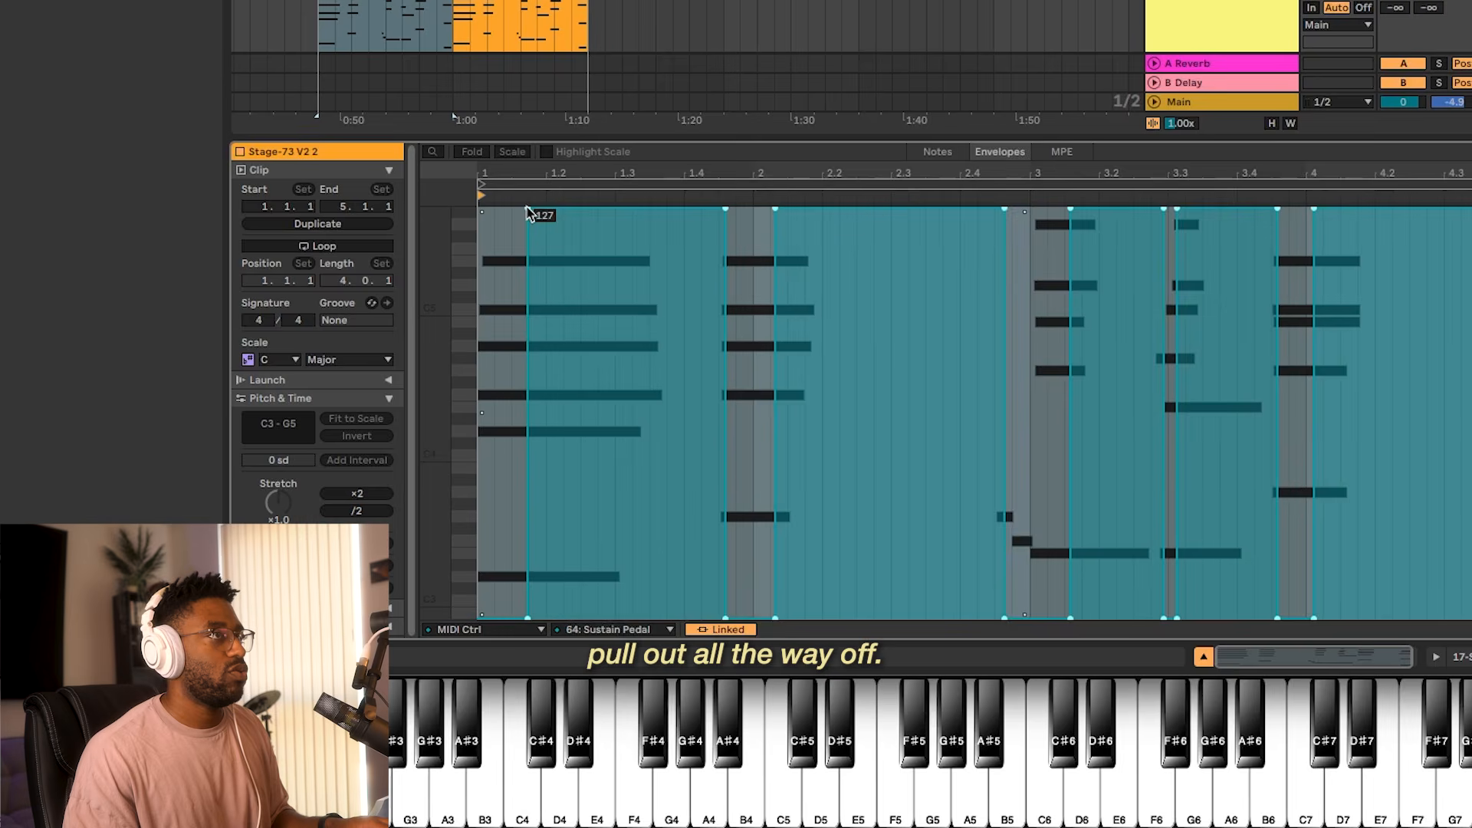
pyautogui.moveTo(528, 210); pyautogui.dragTo(752, 214)
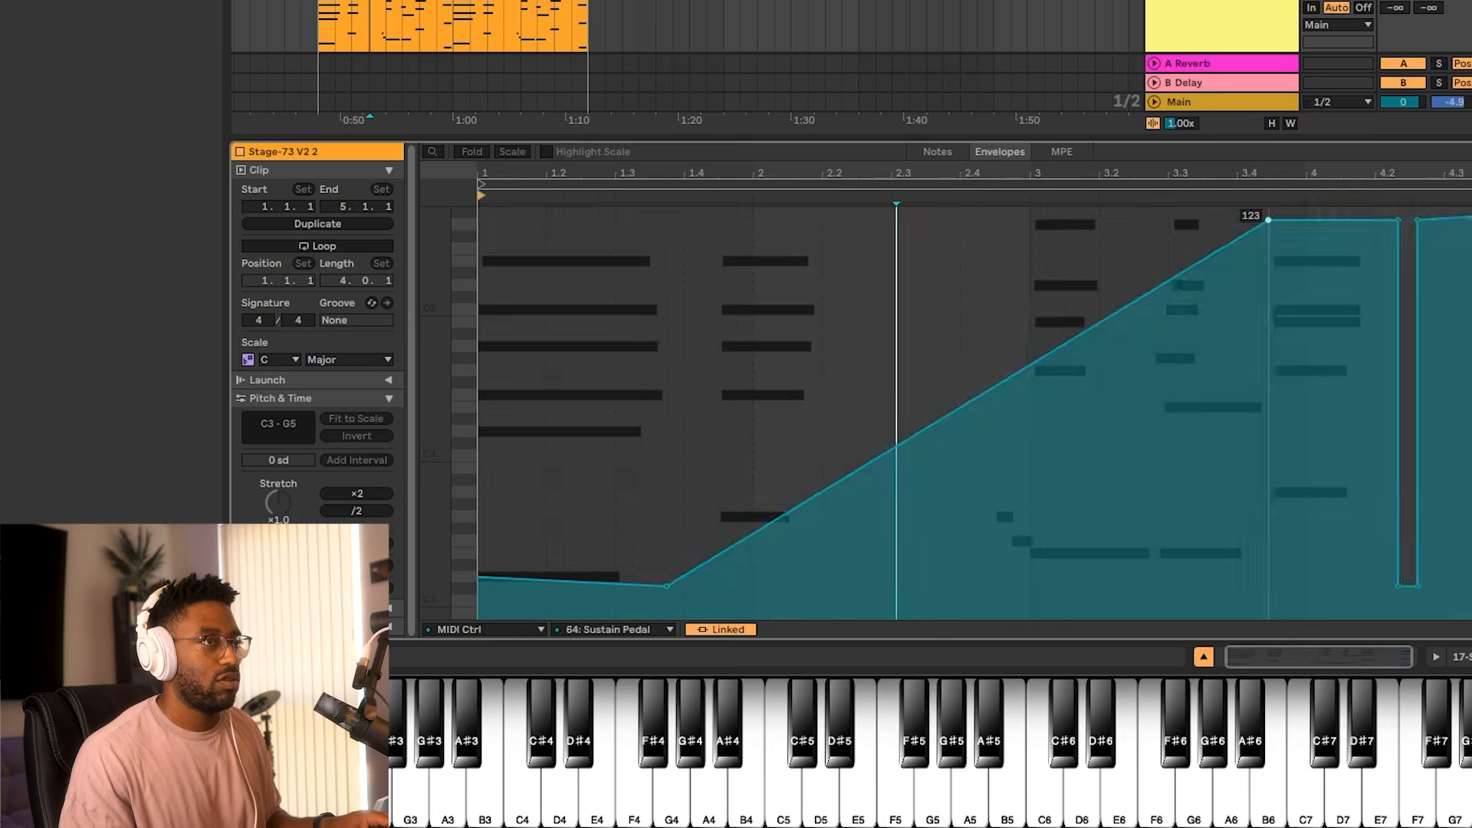
pyautogui.moveTo(1268, 219); pyautogui.dragTo(1119, 209)
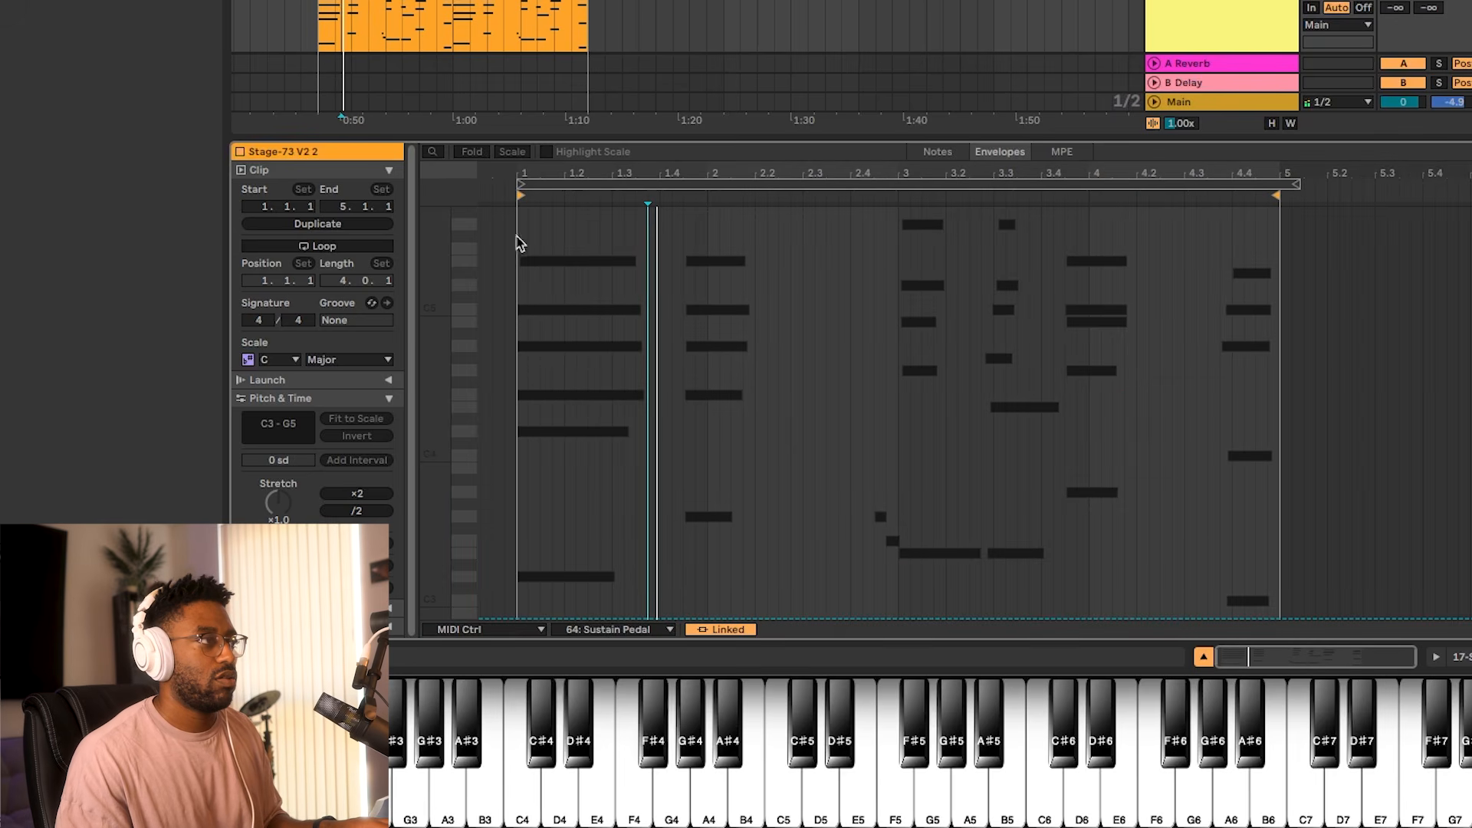
# Shorten the notes of the first two chords in the Serum layer's clip into brief plucked stabs.
pyautogui.press('space')
pyautogui.click(951, 153)
pyautogui.moveTo(568, 463); pyautogui.dragTo(562, 274)
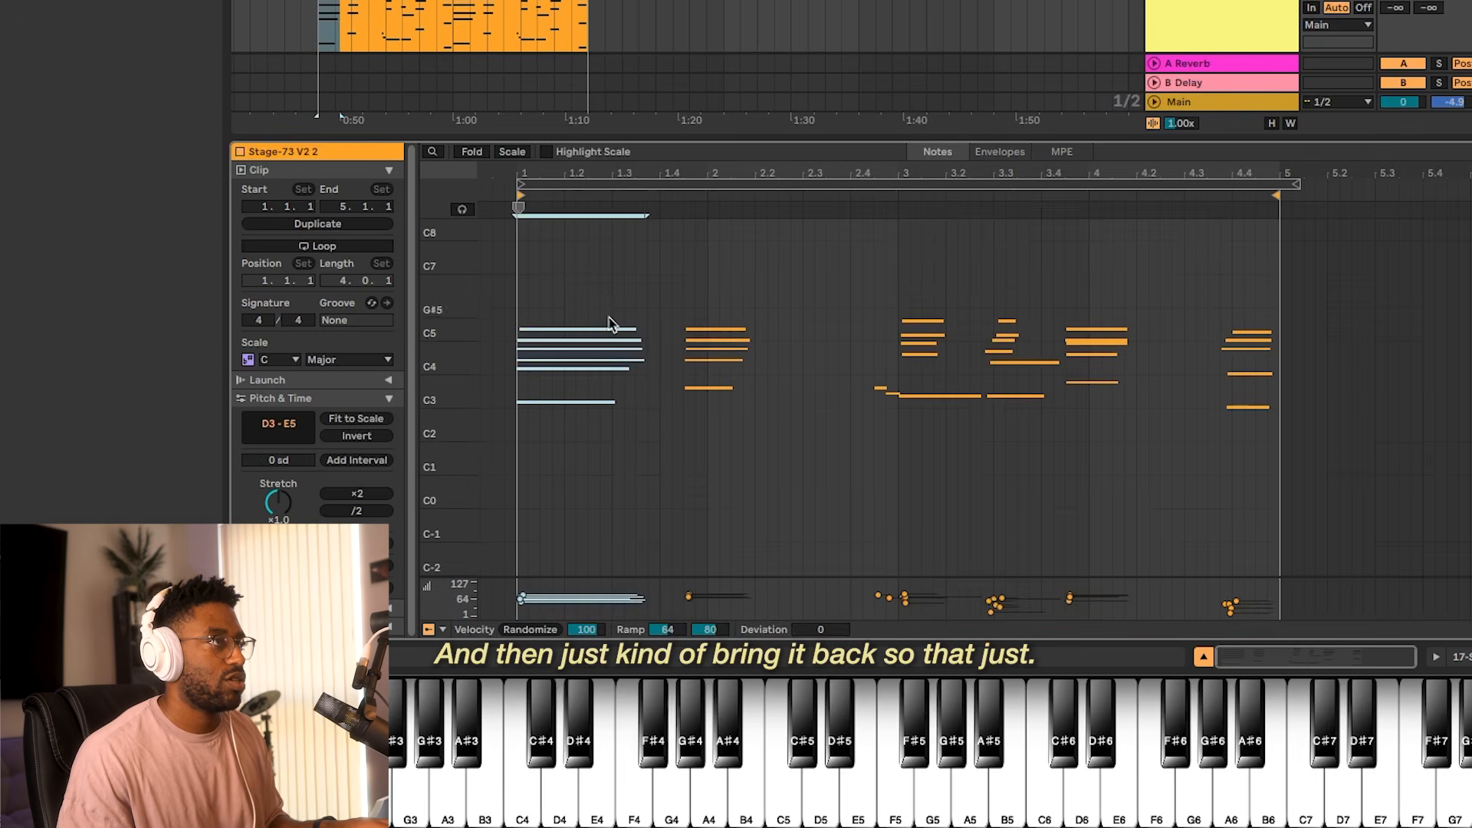
pyautogui.moveTo(537, 330); pyautogui.dragTo(538, 332)
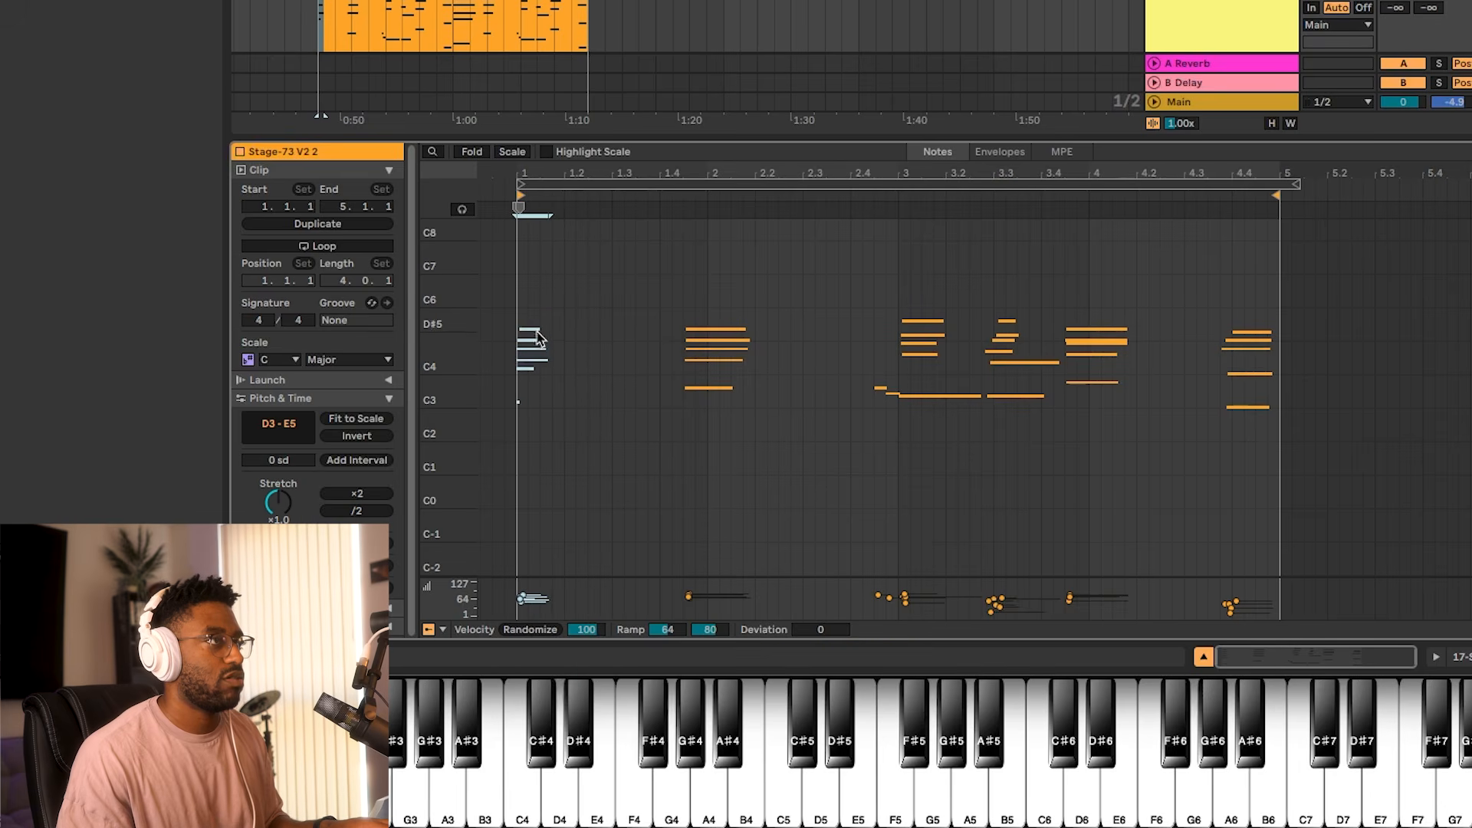
pyautogui.moveTo(751, 424); pyautogui.dragTo(750, 313)
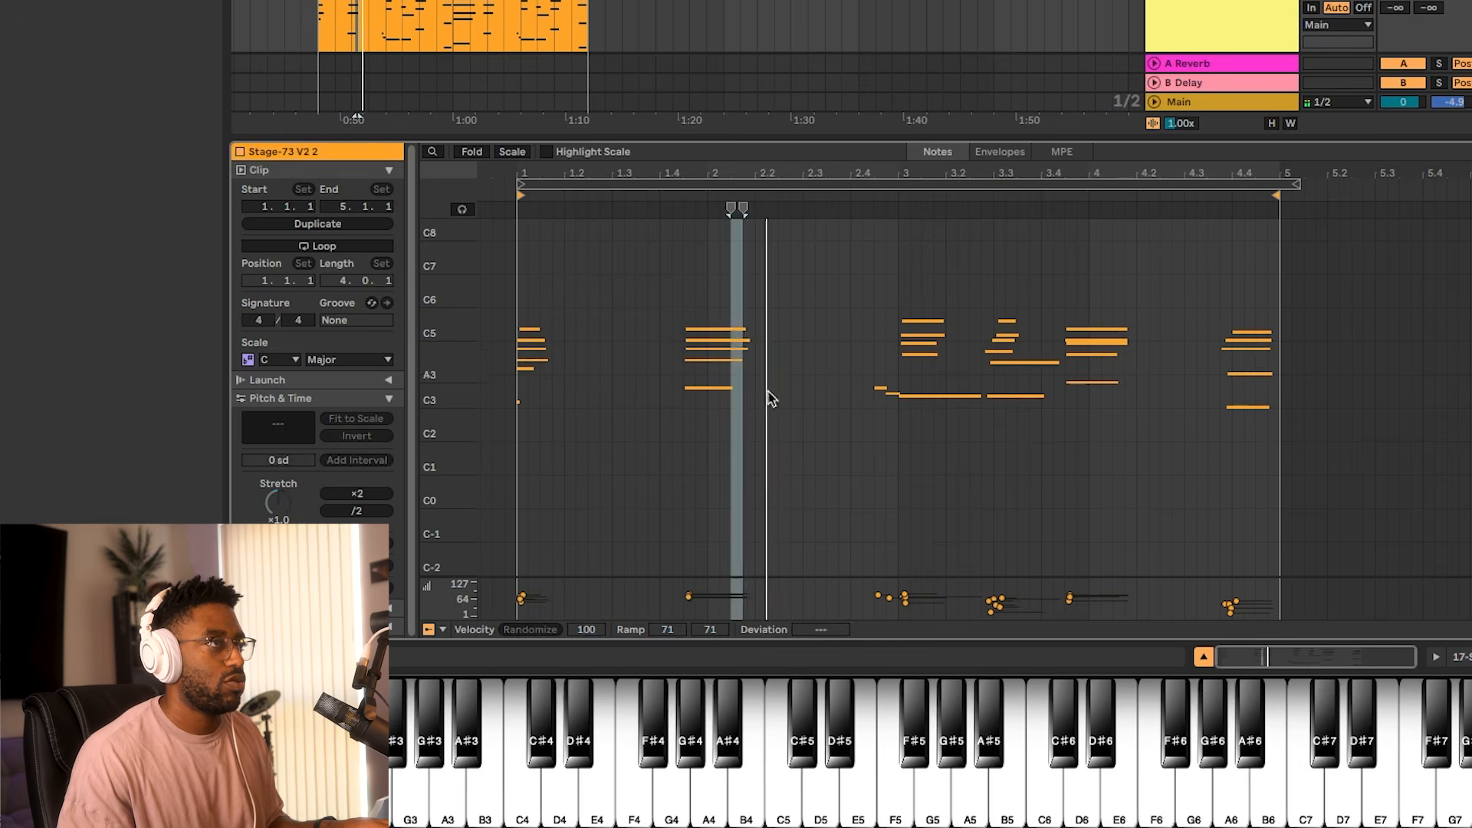
pyautogui.moveTo(742, 332); pyautogui.dragTo(694, 328)
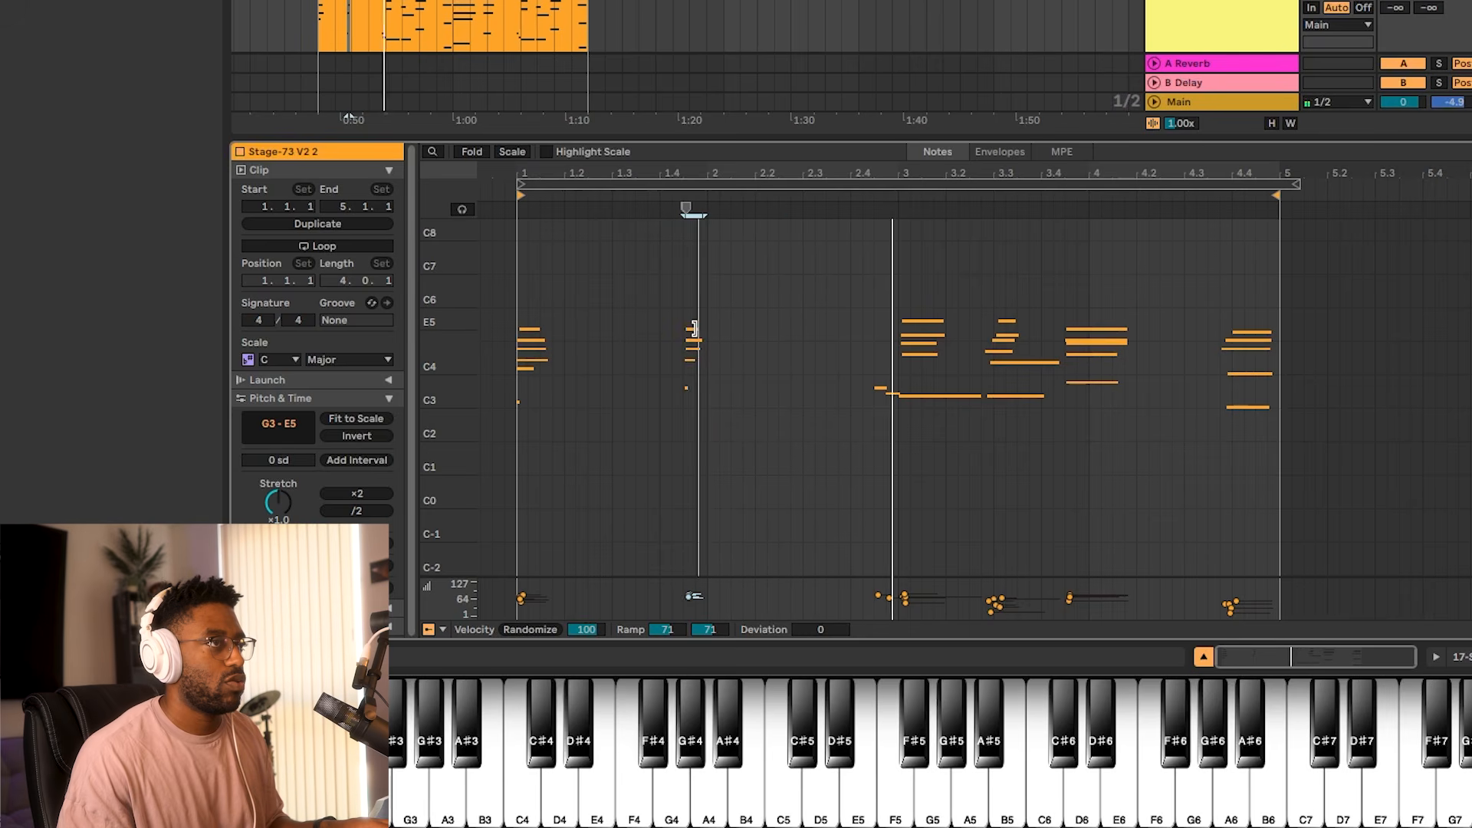
# Shorten the chords at bar 3 and just before bar 4, and select the clip's last chord for the same trimming.
pyautogui.moveTo(960, 433); pyautogui.dragTo(929, 307)
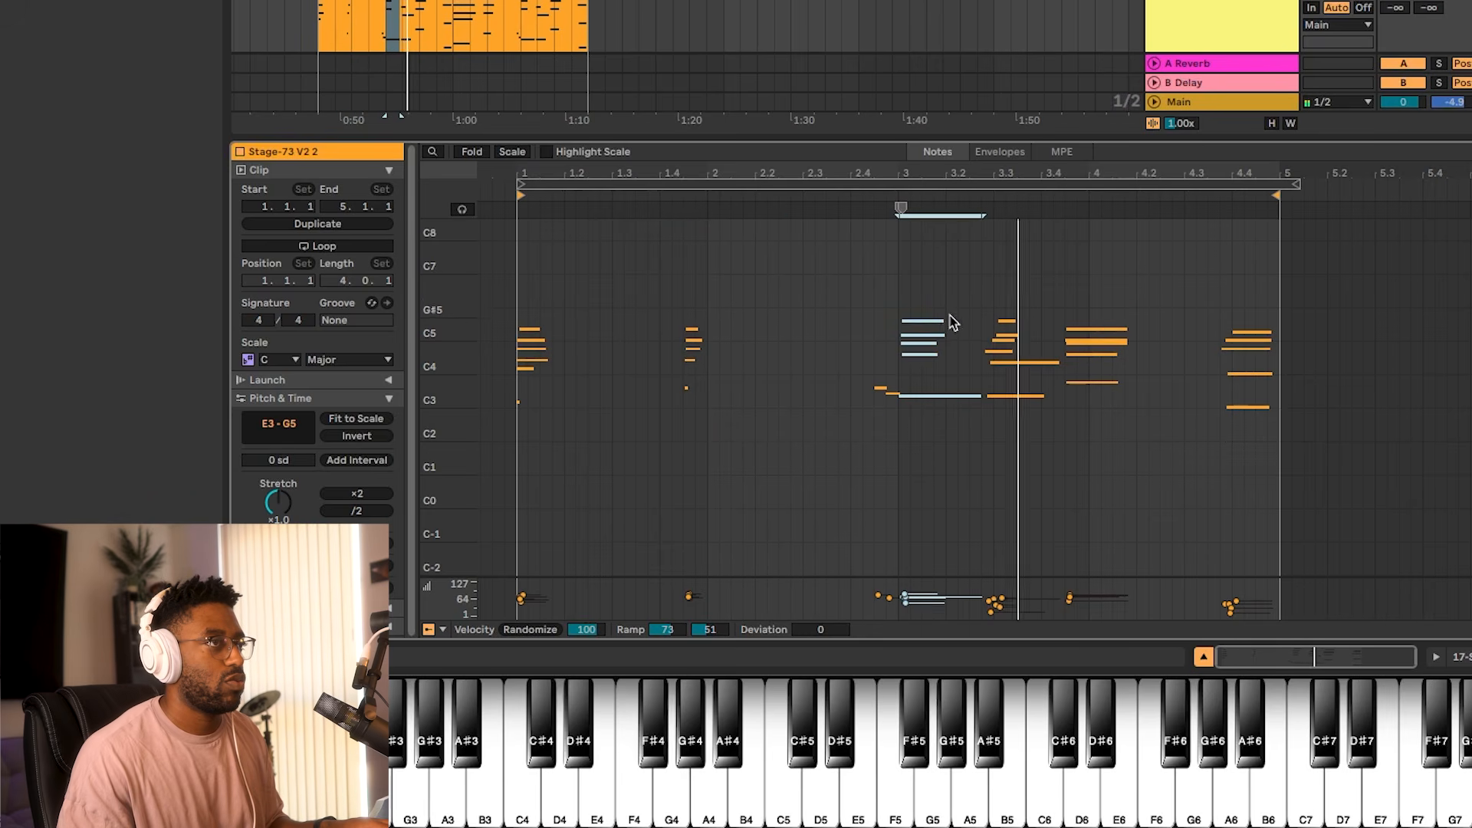
pyautogui.moveTo(1133, 444); pyautogui.dragTo(1084, 323)
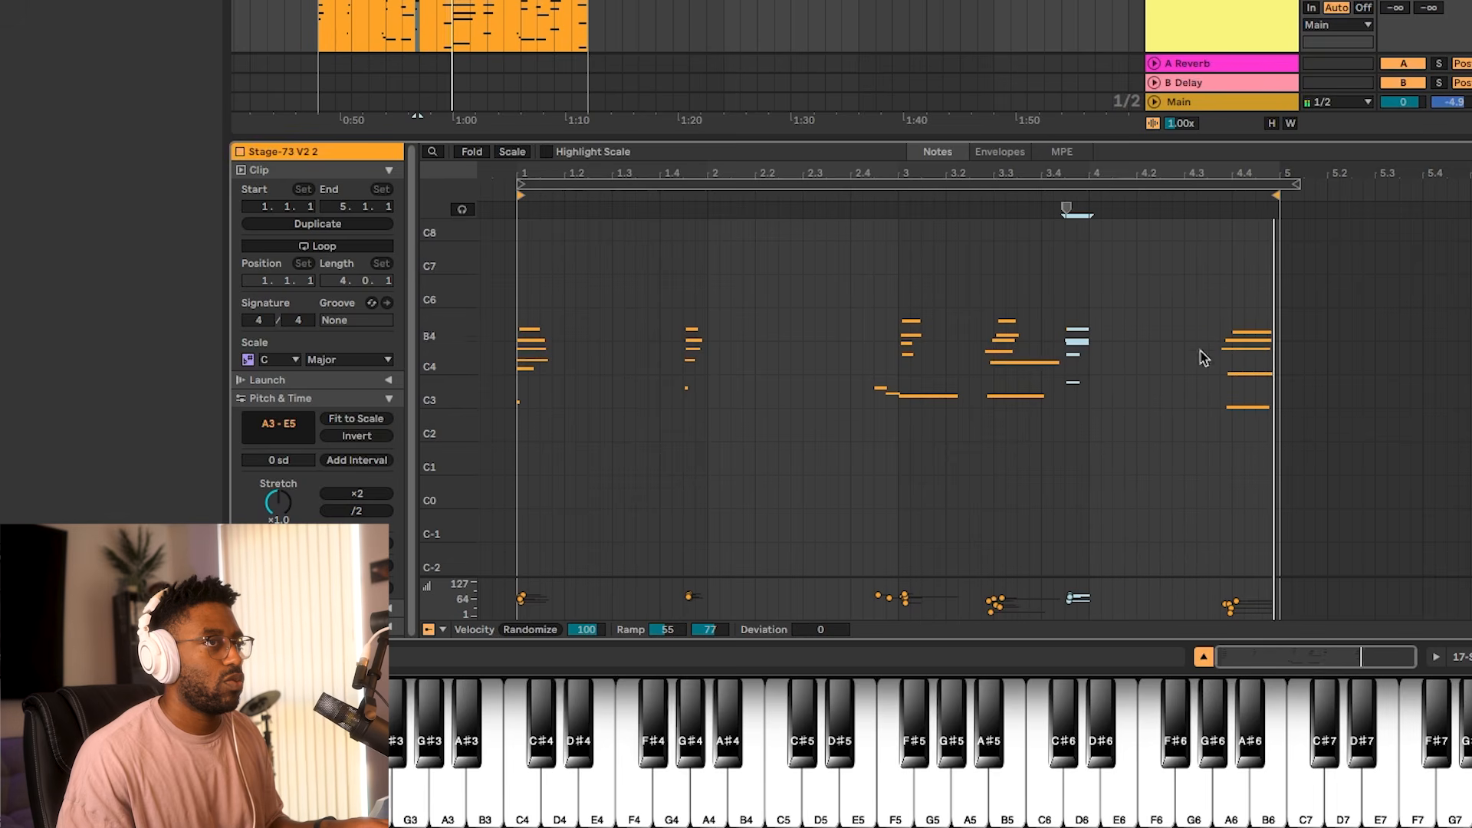
pyautogui.moveTo(1248, 442); pyautogui.dragTo(1246, 326)
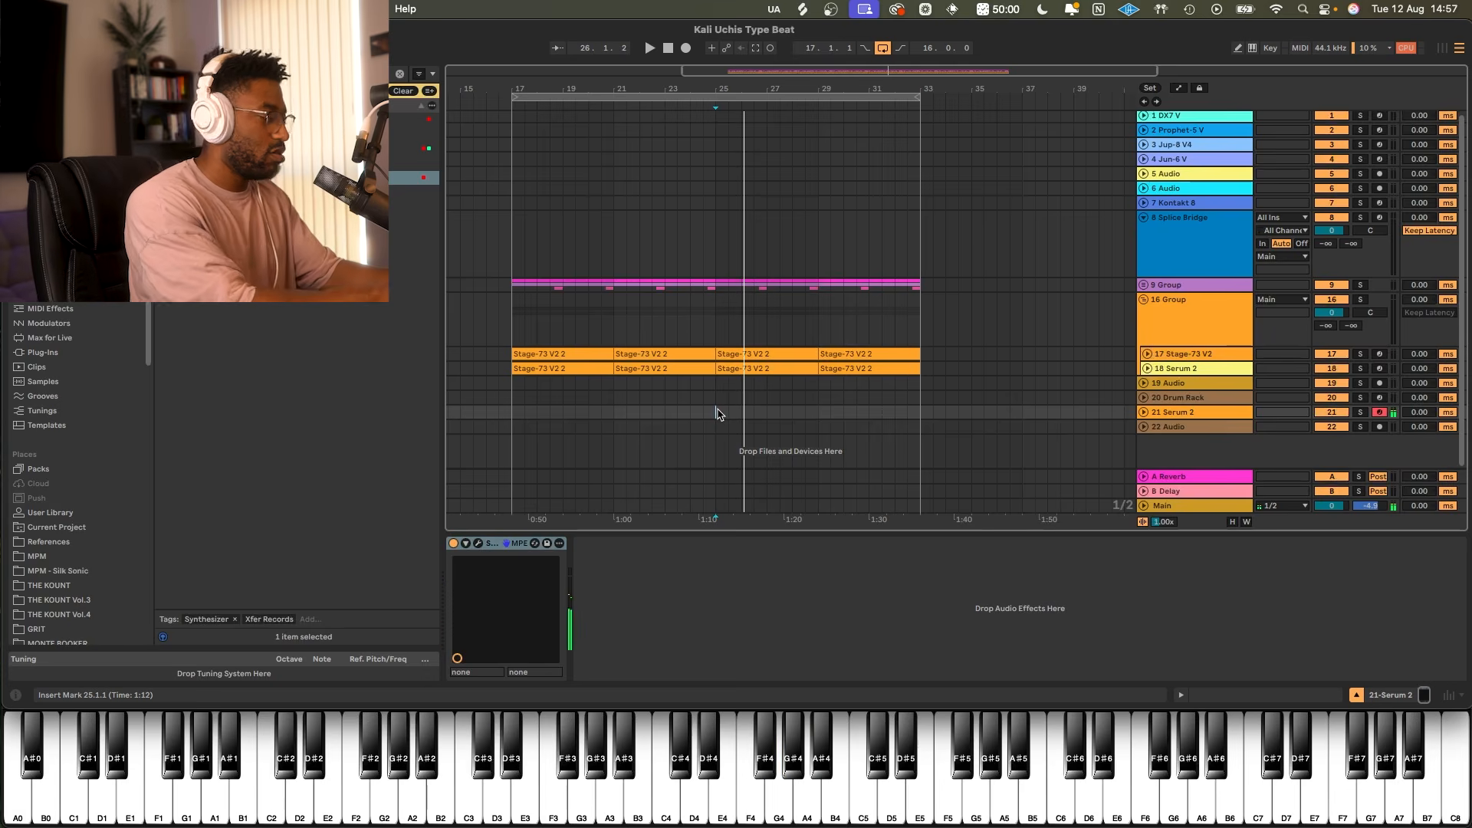
# Start recording a new part on track 21 Serum 2 from bar 25.
pyautogui.press('F9')
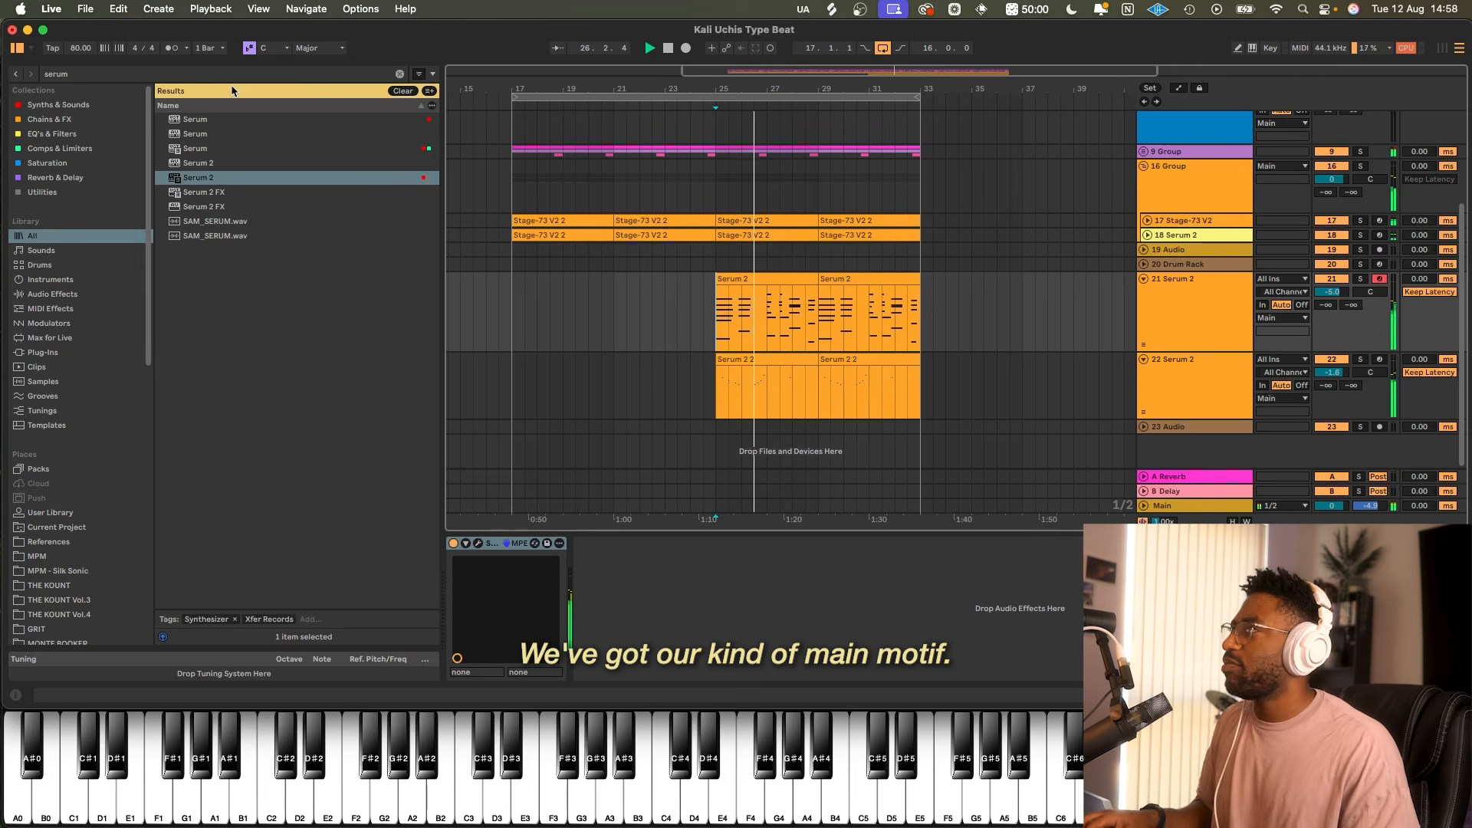
# Add another Serum 2 on a new track and load the PL - Gone Whistle pluck preset from KALEIDOSCOPE Vol.1.
pyautogui.press('super+f')
pyautogui.press('Up')
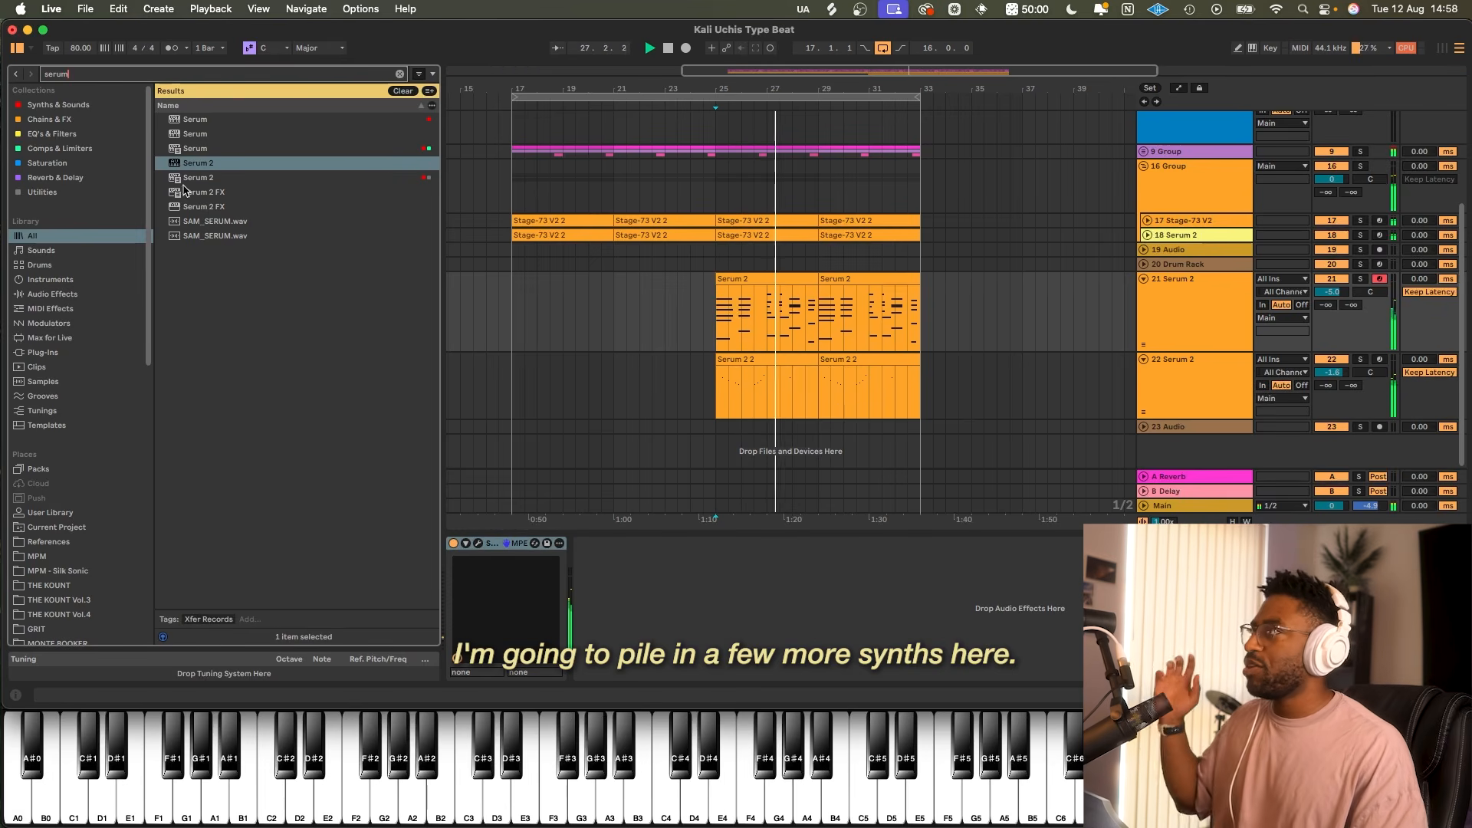
pyautogui.moveTo(210, 164); pyautogui.dragTo(1114, 374)
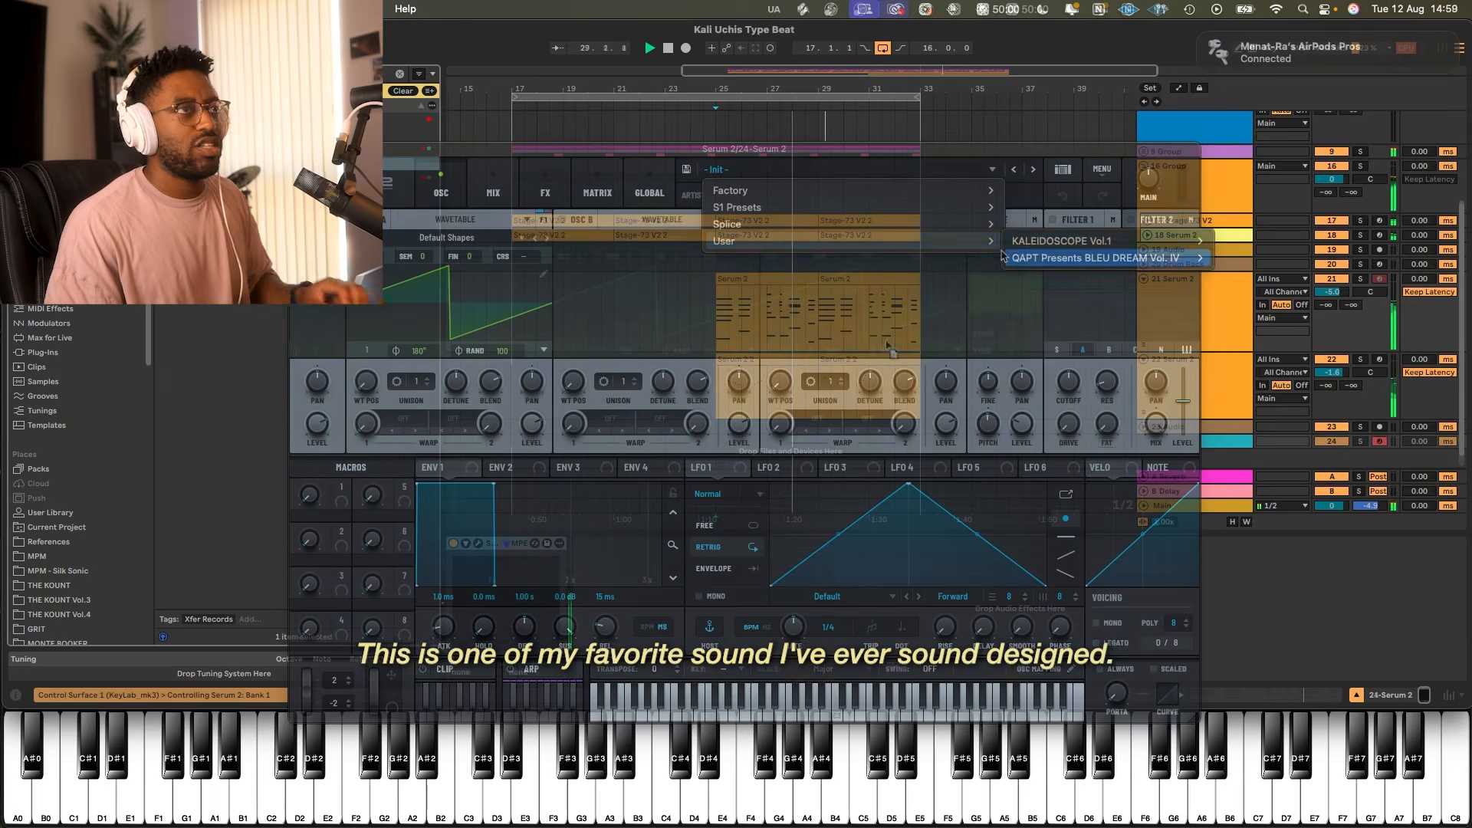
pyautogui.moveTo(1112, 241)
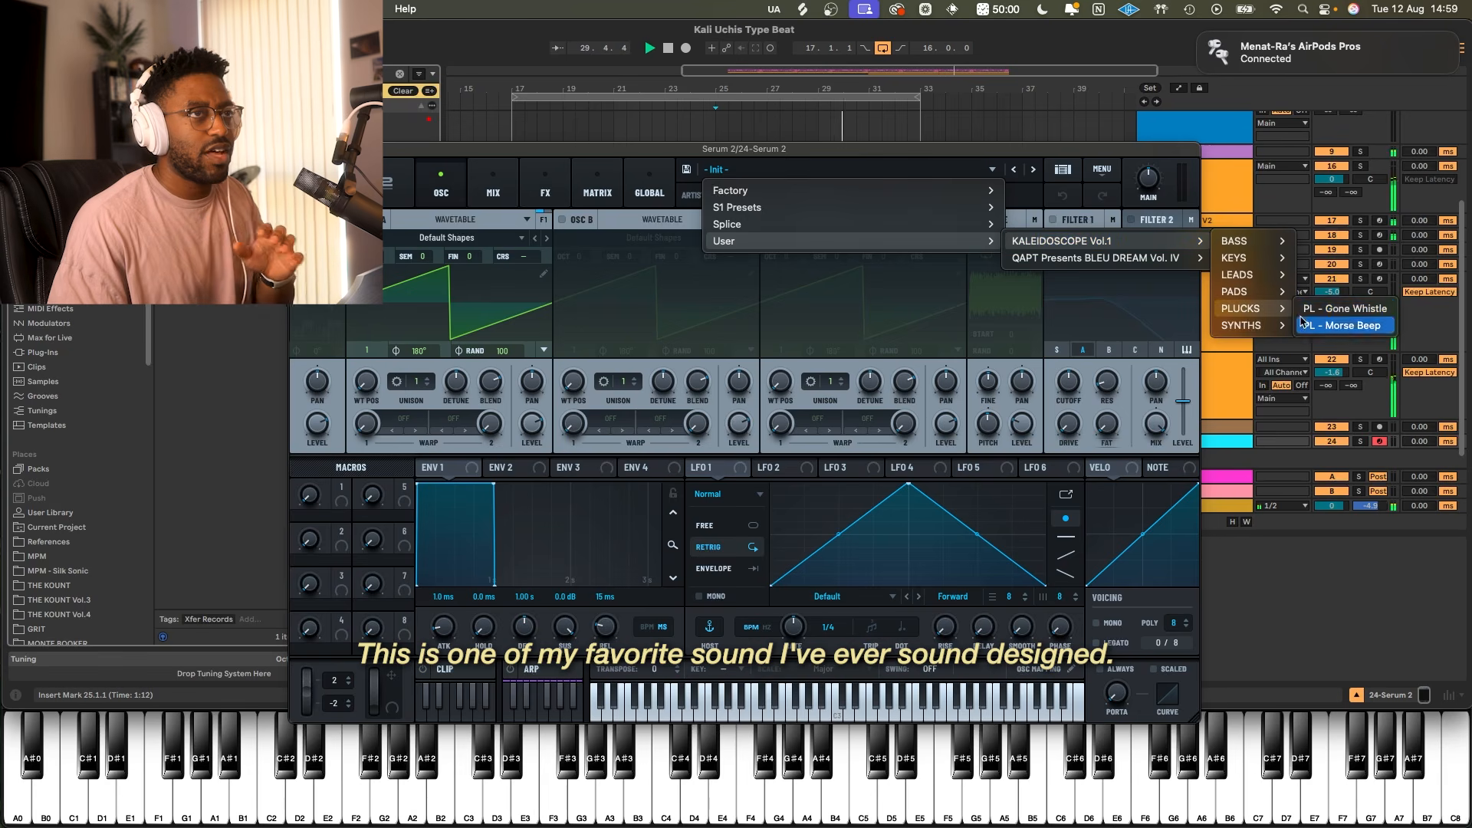
pyautogui.click(1349, 308)
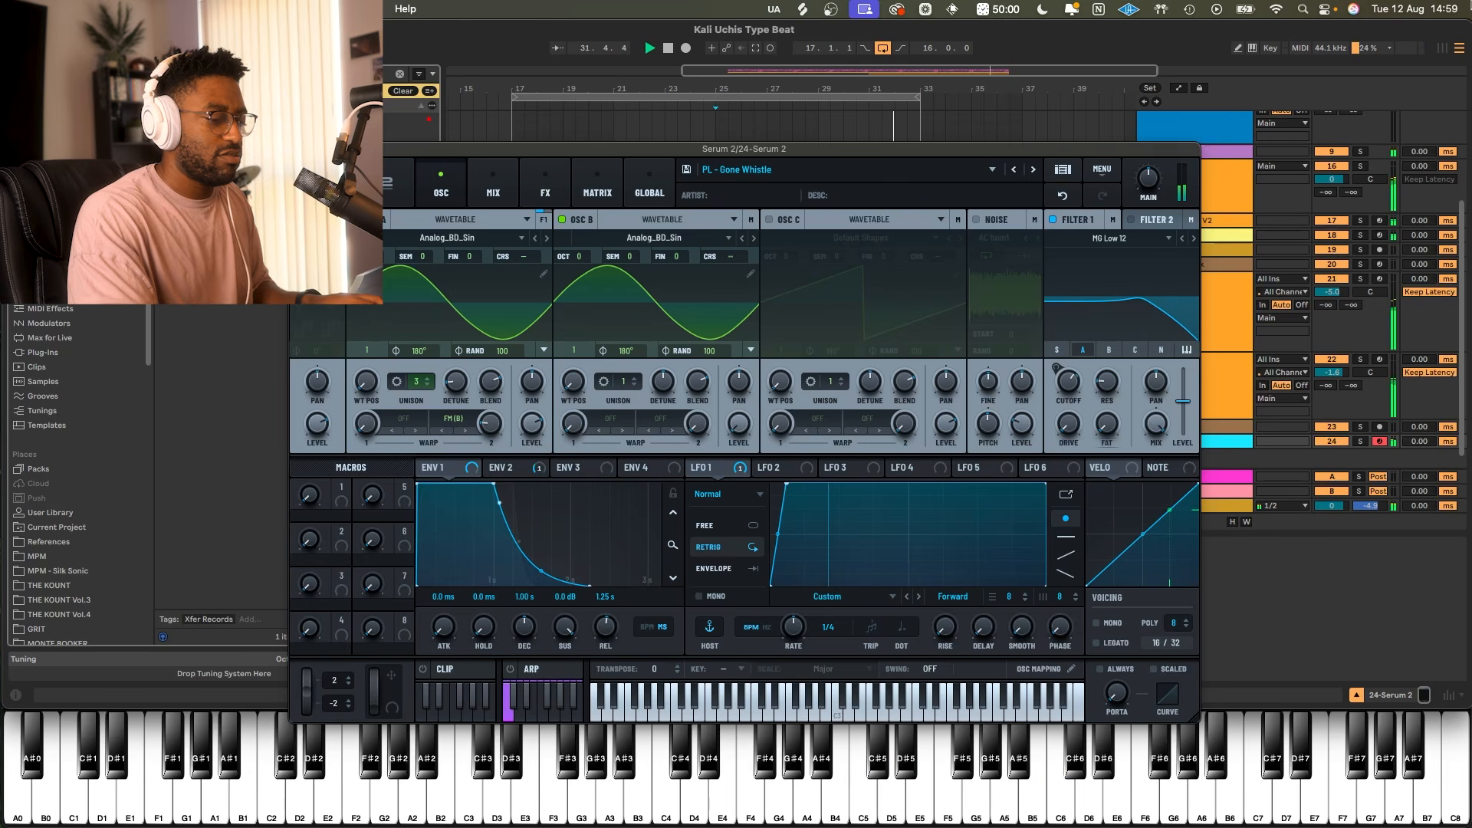
# Hide the plug-in window, enlarge the editor for track 23's first Serum 2 2 clip and display its sustain pedal envelope.
pyautogui.press('super+alt+p')
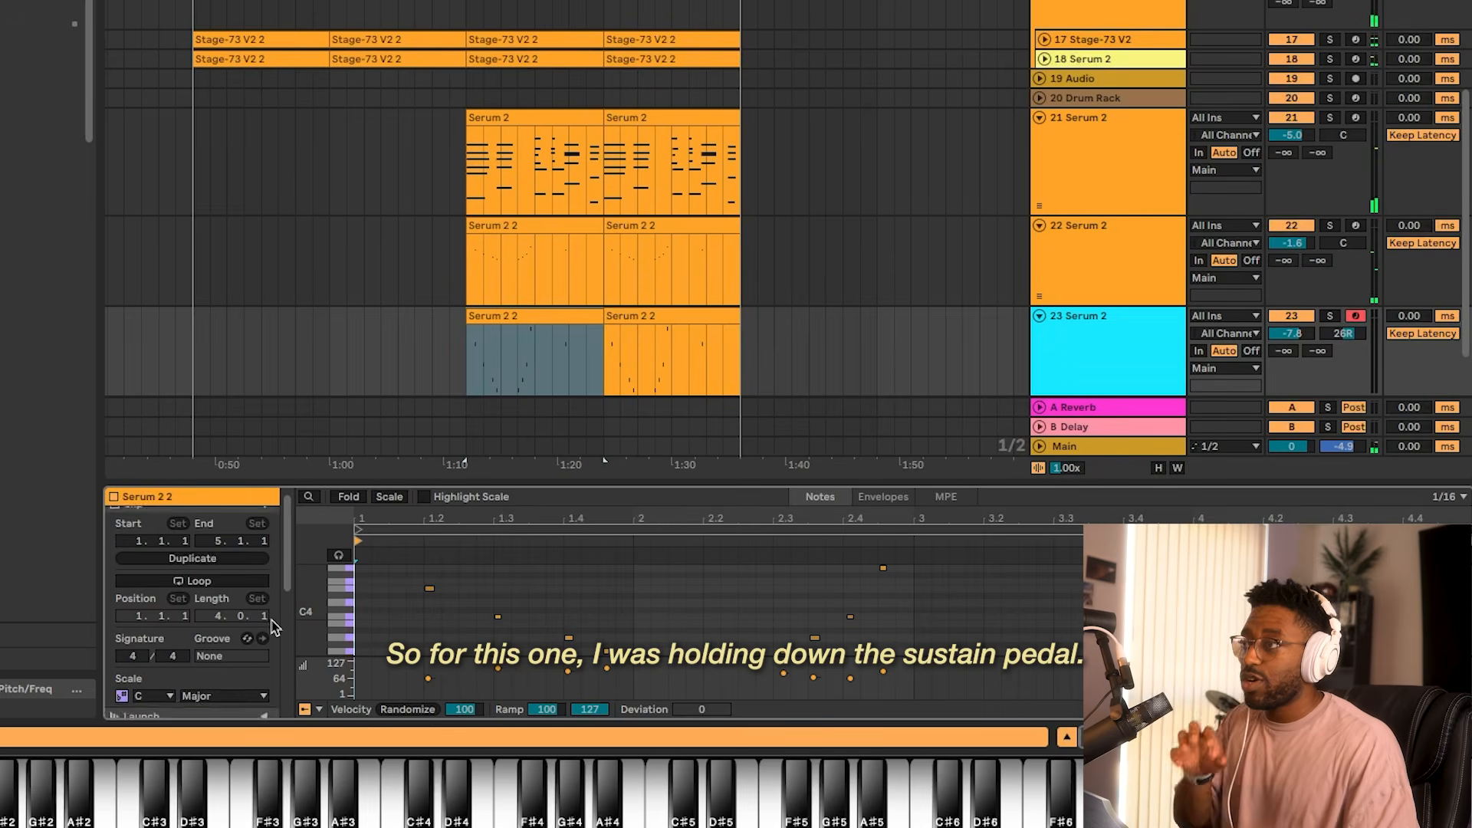
pyautogui.moveTo(683, 484); pyautogui.dragTo(828, 223)
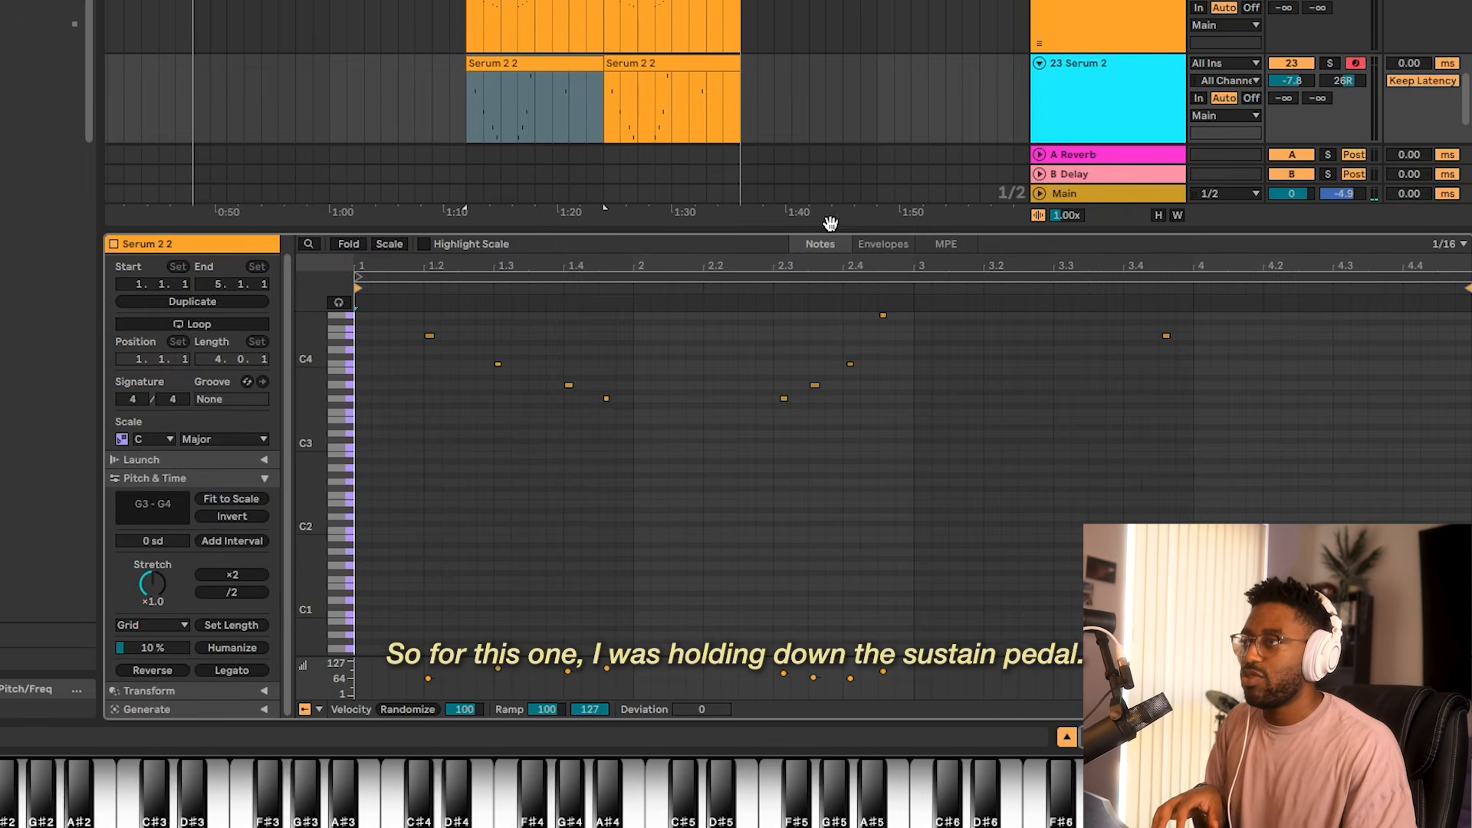
pyautogui.click(867, 244)
pyautogui.click(471, 709)
pyautogui.scroll(-3, 540, 631)
pyautogui.click(535, 650)
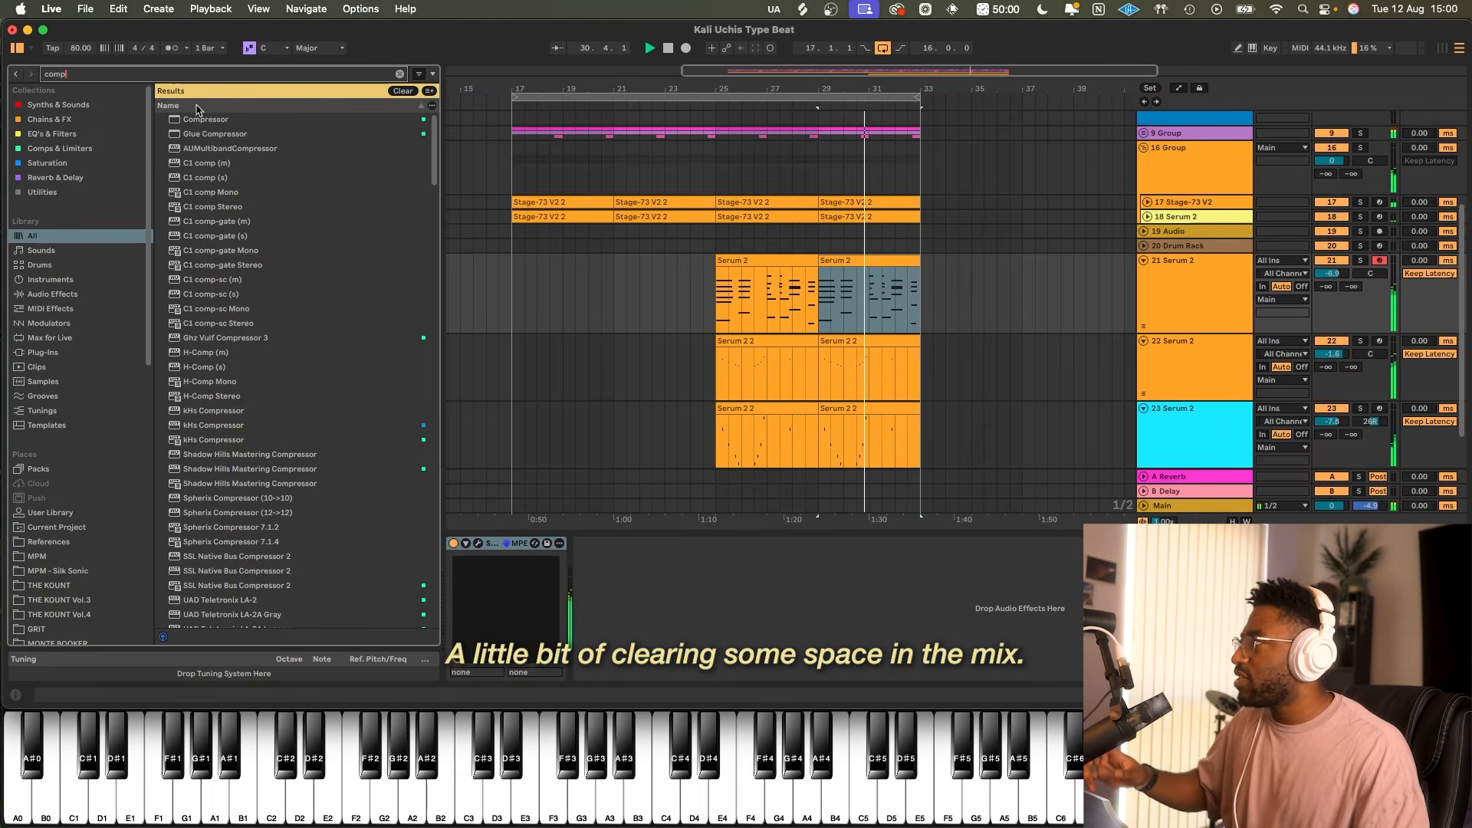
# Add a Compressor to track 21 Serum 2 and sidechain it externally to the 12-THE KOUNT kick funk track.
pyautogui.press('Return')
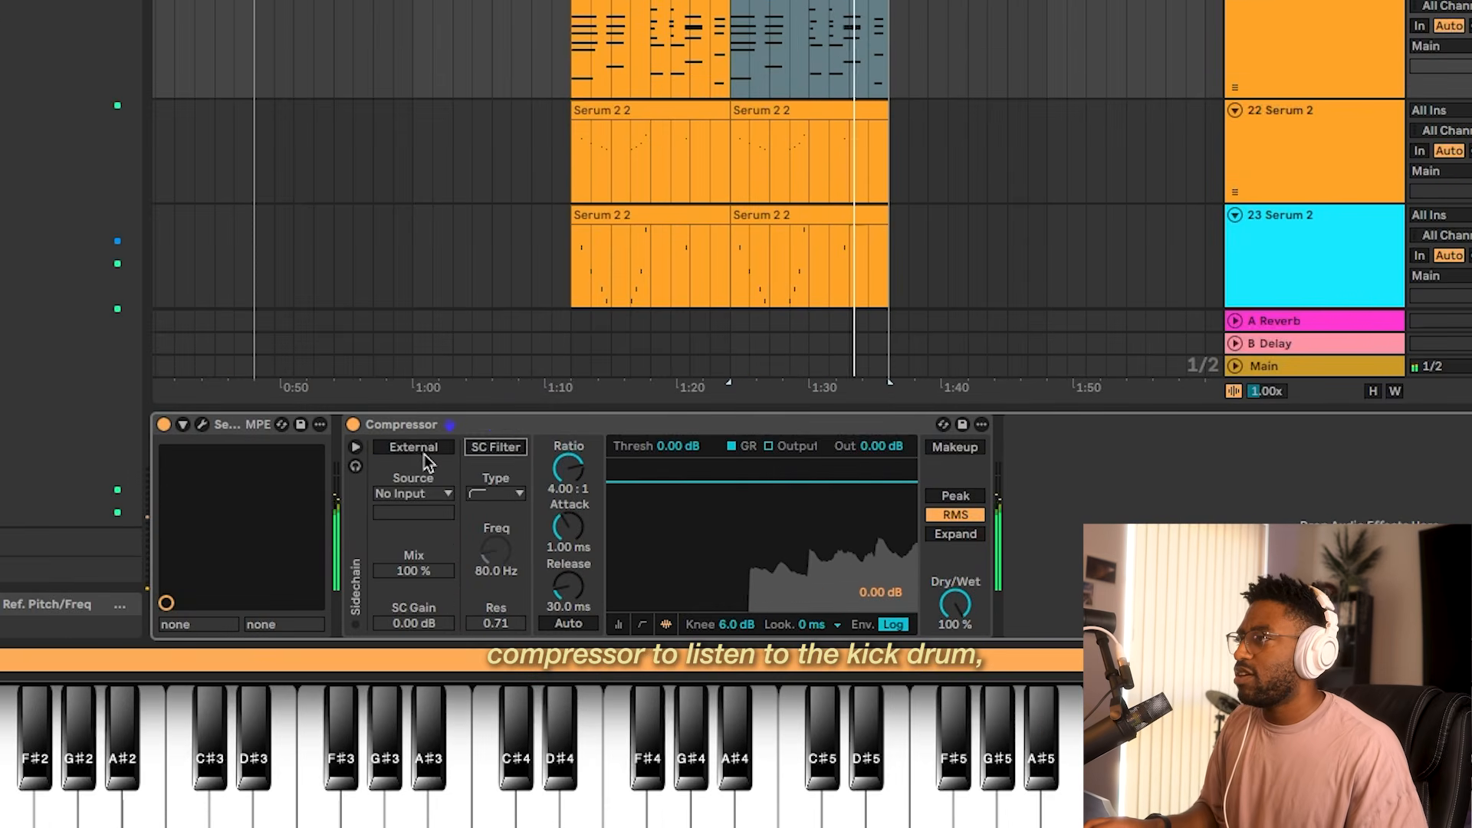
pyautogui.click(424, 448)
pyautogui.click(418, 494)
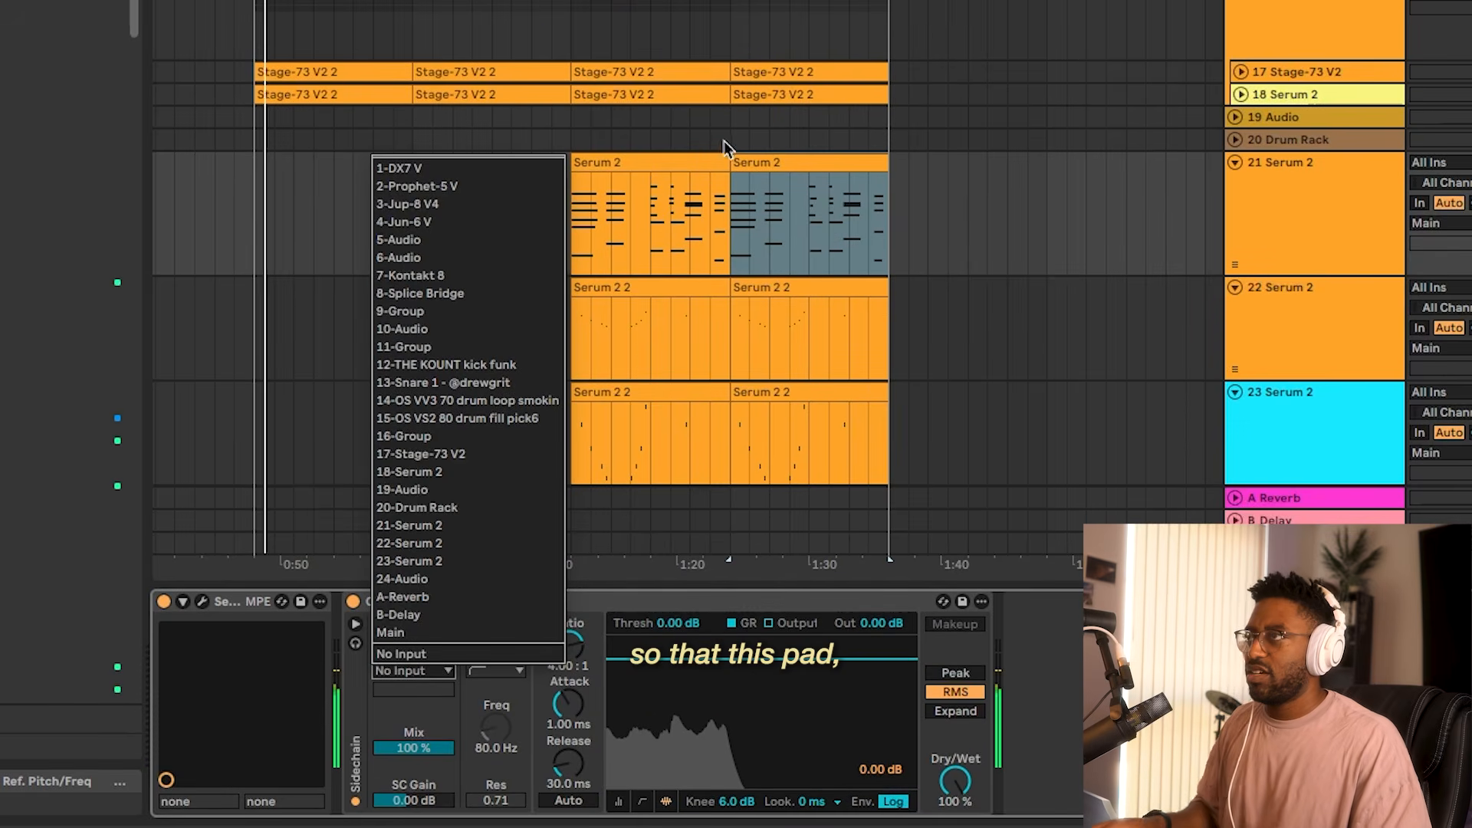
pyautogui.click(723, 141)
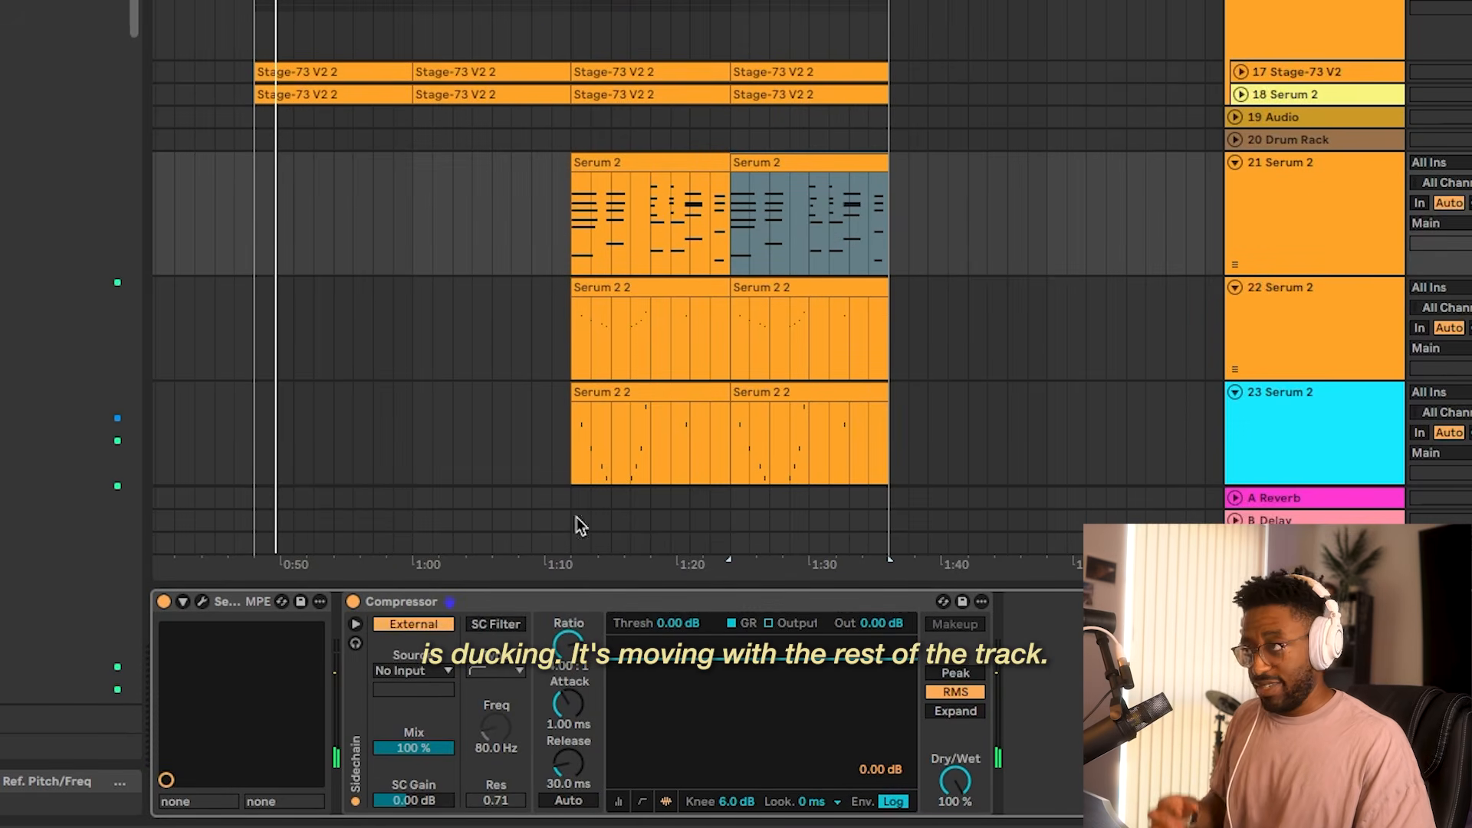
pyautogui.click(414, 671)
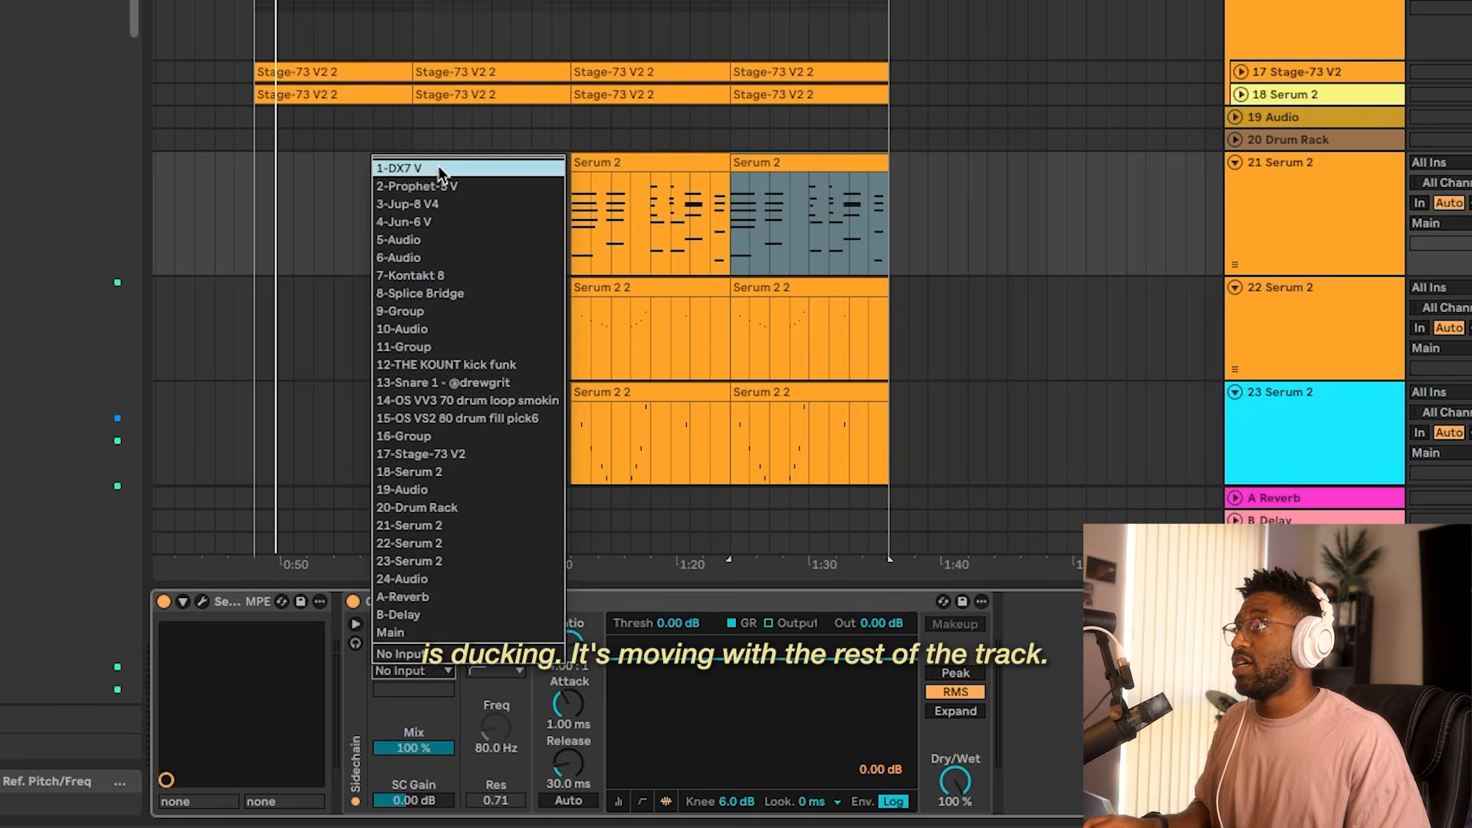
pyautogui.click(442, 365)
# Lower the threshold of track 21's compressor during playback from bar 25, and set the 16-Group compressor's threshold to -17.3 dB.
pyautogui.click(573, 230)
pyautogui.press('space')
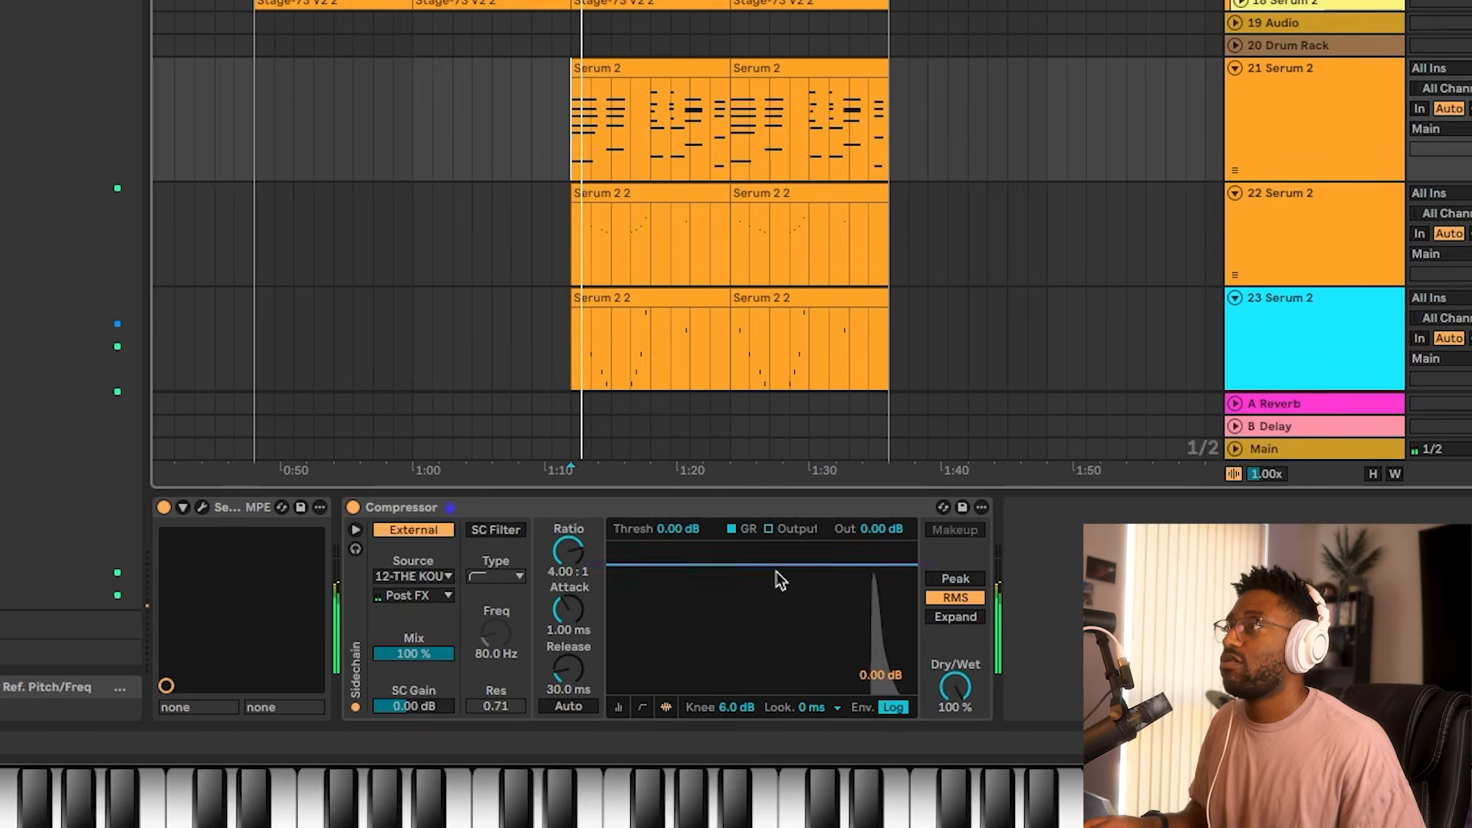
pyautogui.moveTo(636, 567); pyautogui.dragTo(638, 651)
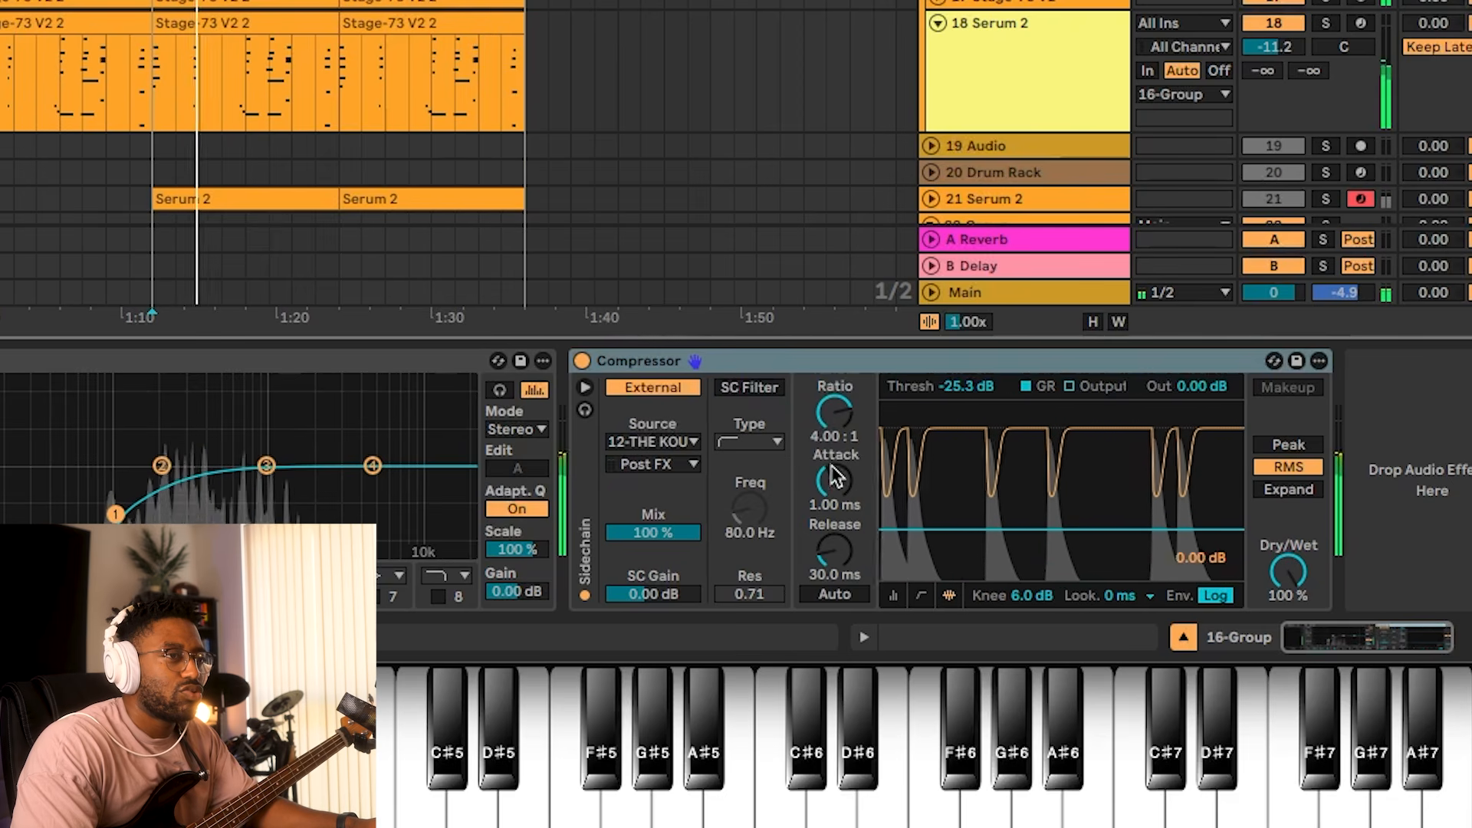
pyautogui.moveTo(890, 522); pyautogui.dragTo(889, 506)
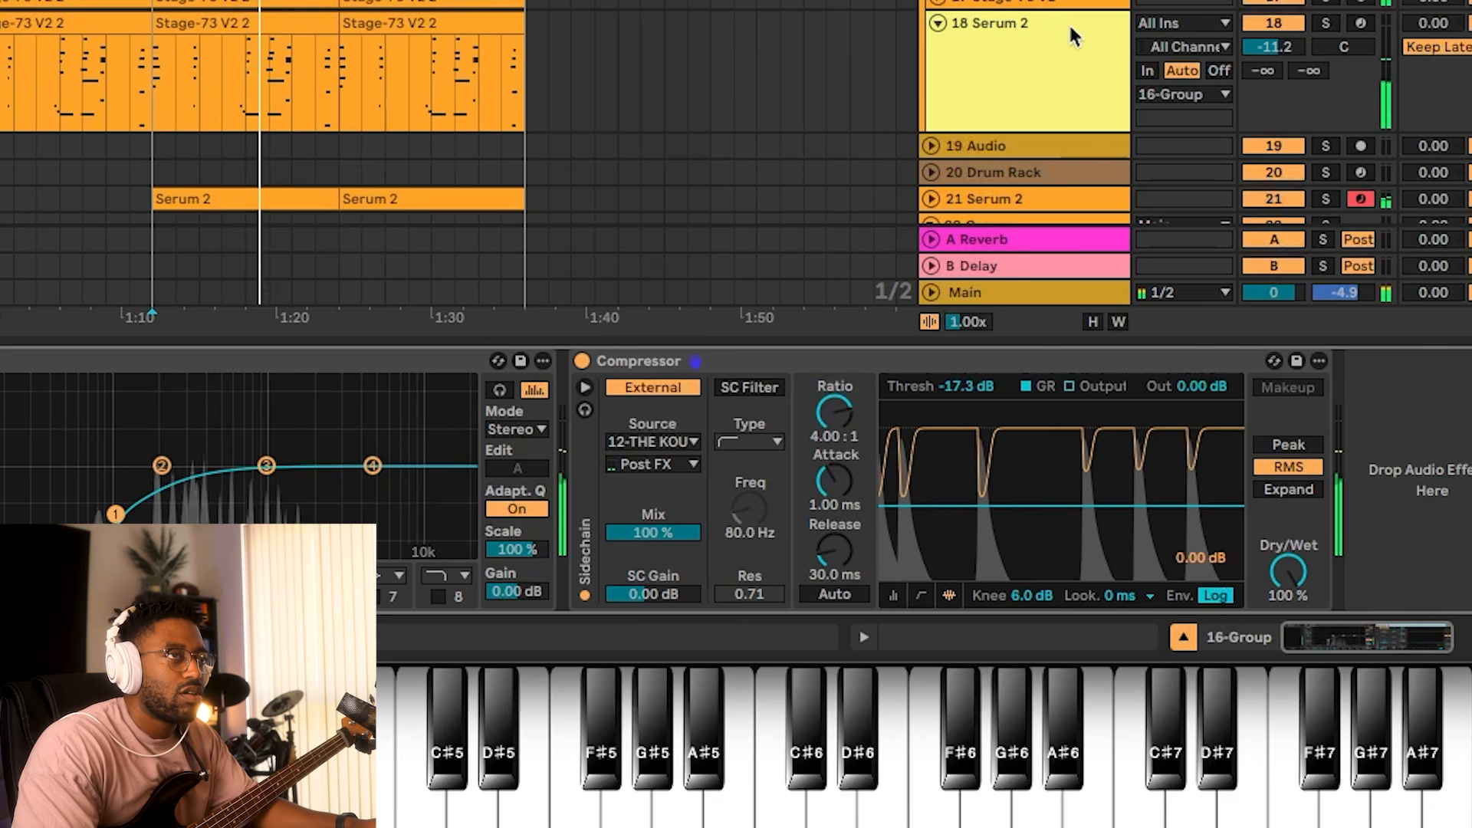
# Solo the 22 Group and its 23 Serum 2 track to check which layer is ringing out.
pyautogui.scroll(-3, 973, 7)
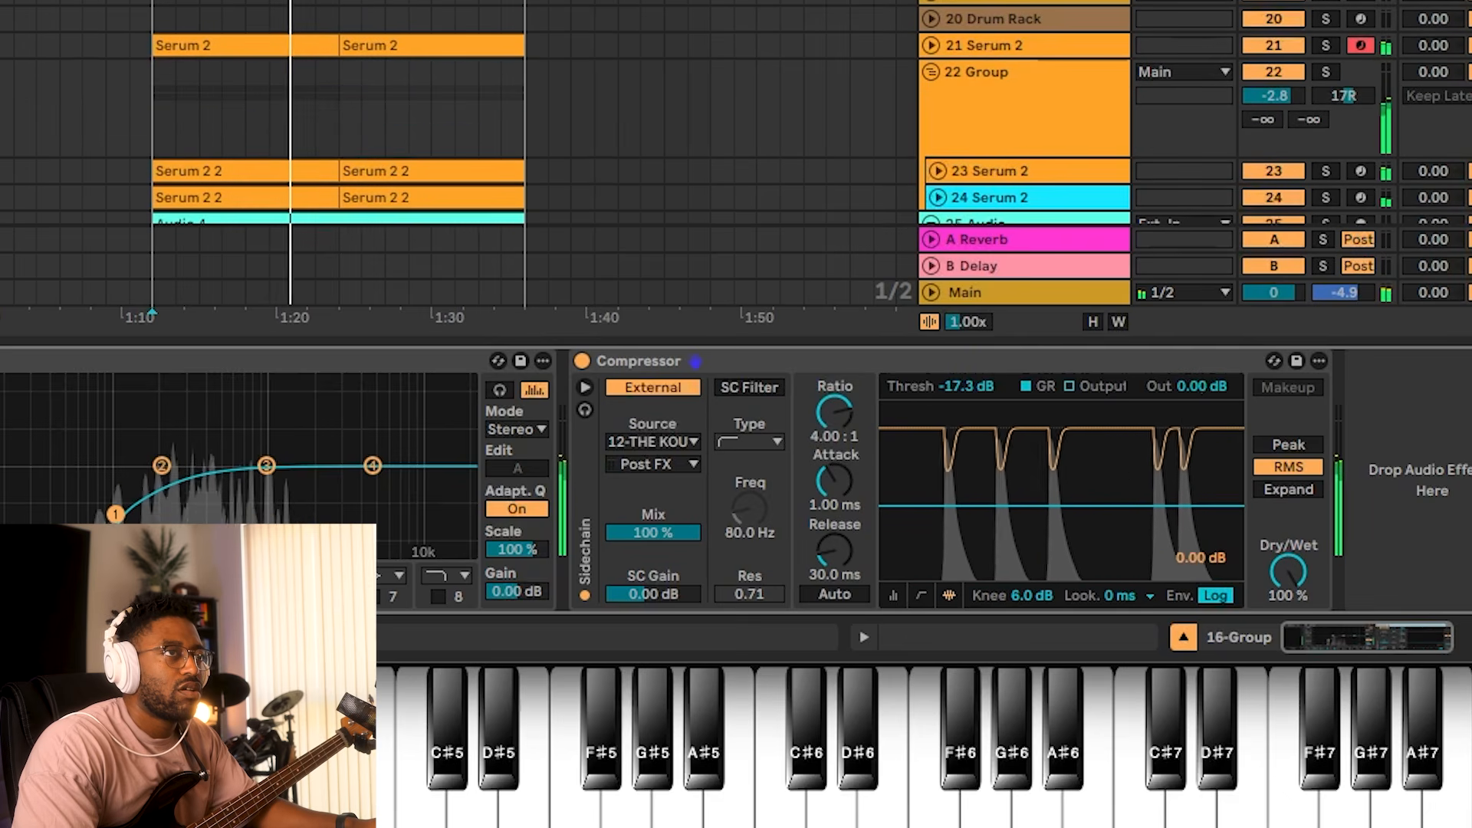
pyautogui.click(1326, 71)
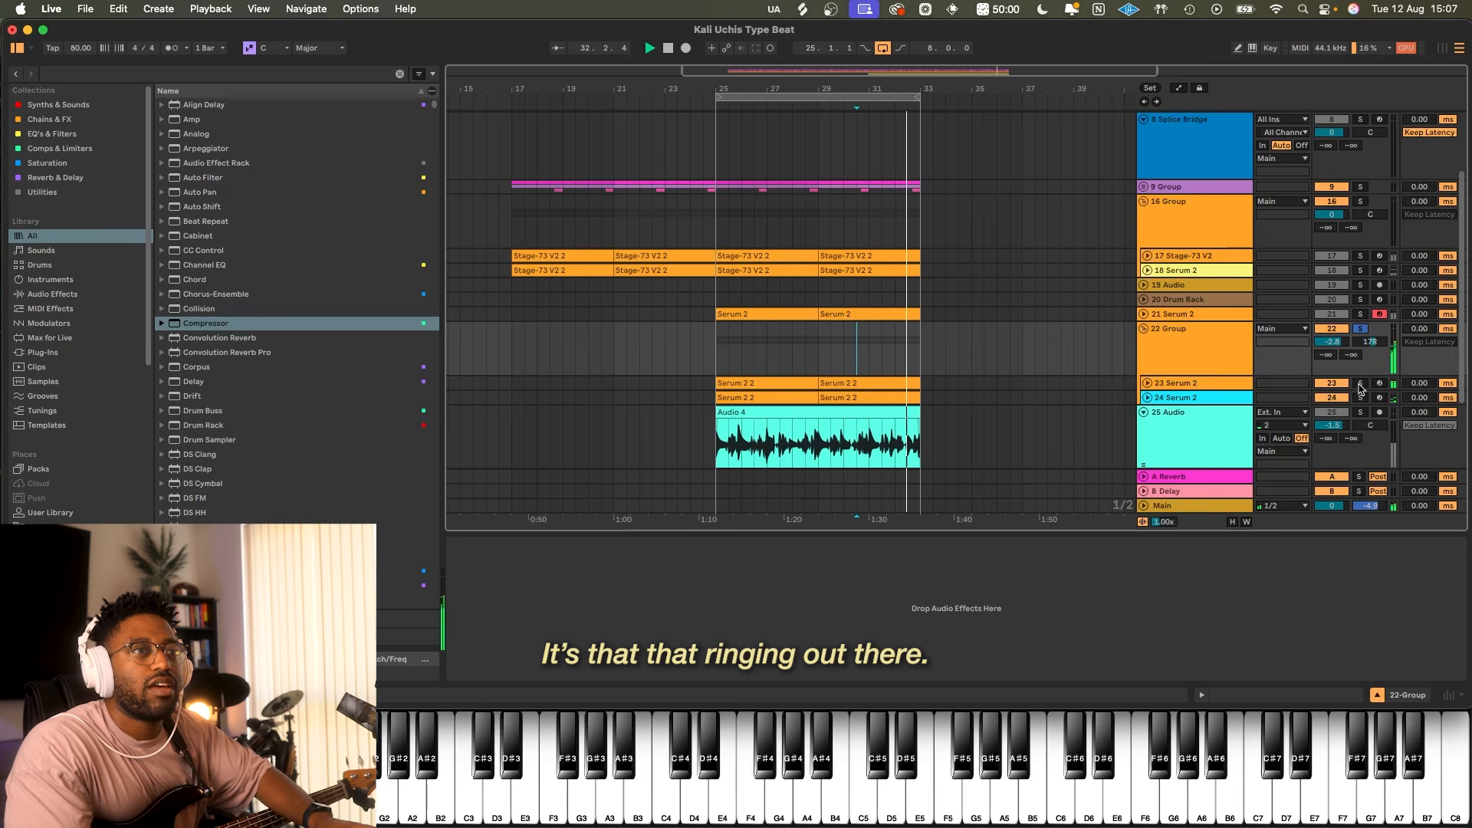
pyautogui.click(1360, 383)
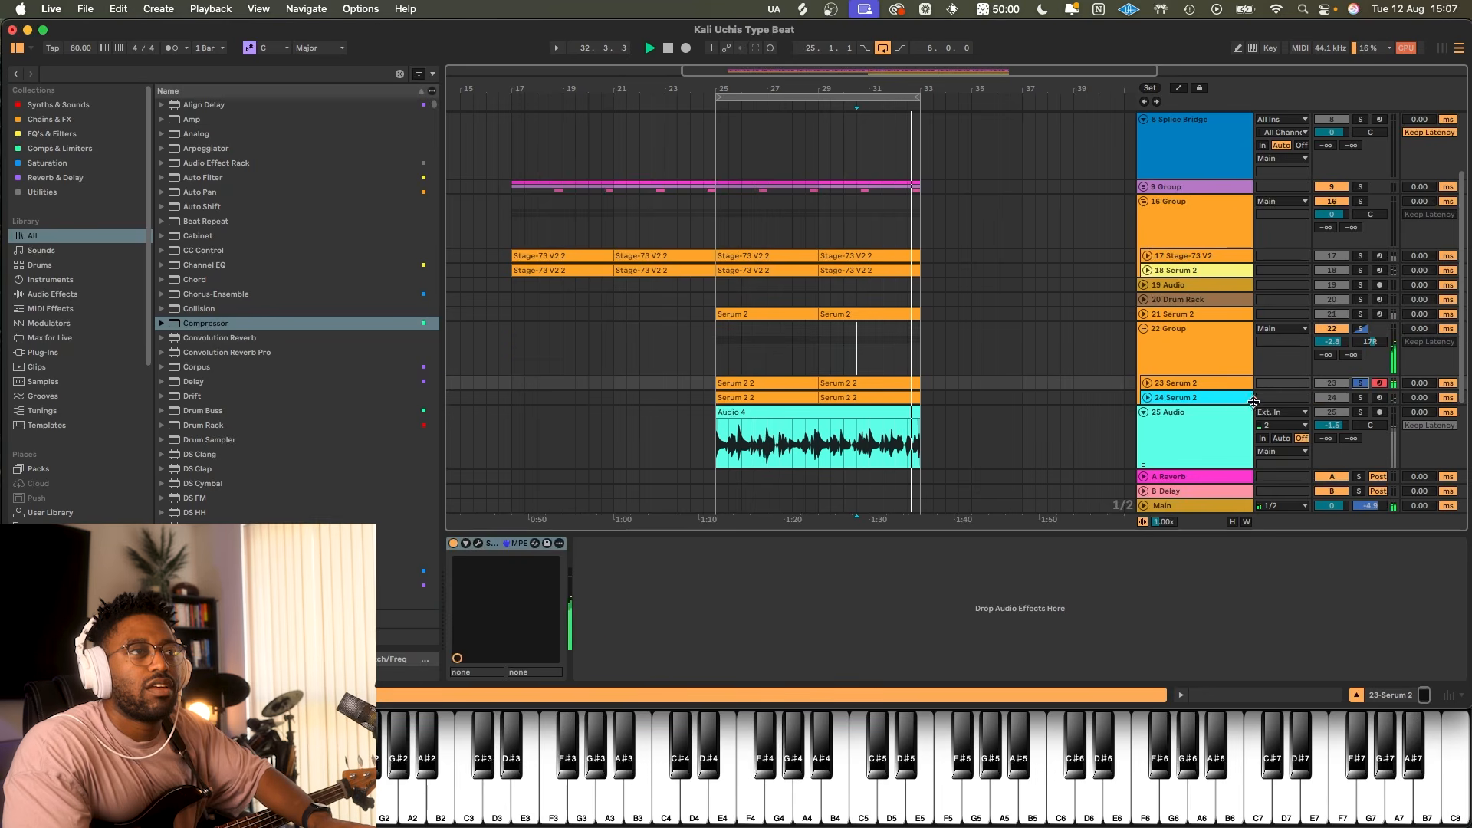
# Unfold track 23, display the sustain pedal envelope of its Serum 2 2 clip and move its KY - Synth Brass Serum window aside.
pyautogui.click(1146, 383)
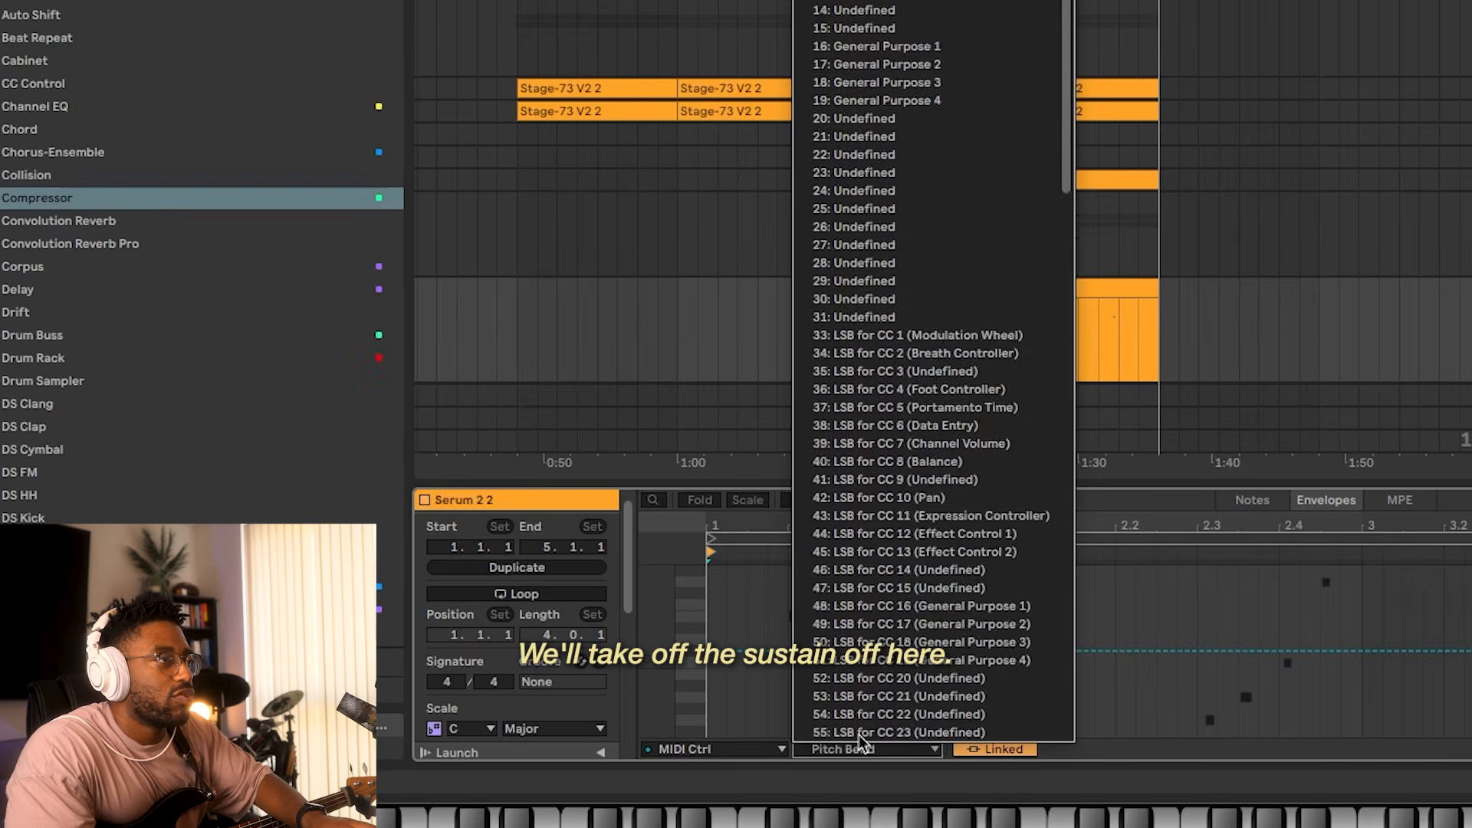
pyautogui.scroll(-8, 917, 450)
pyautogui.click(863, 480)
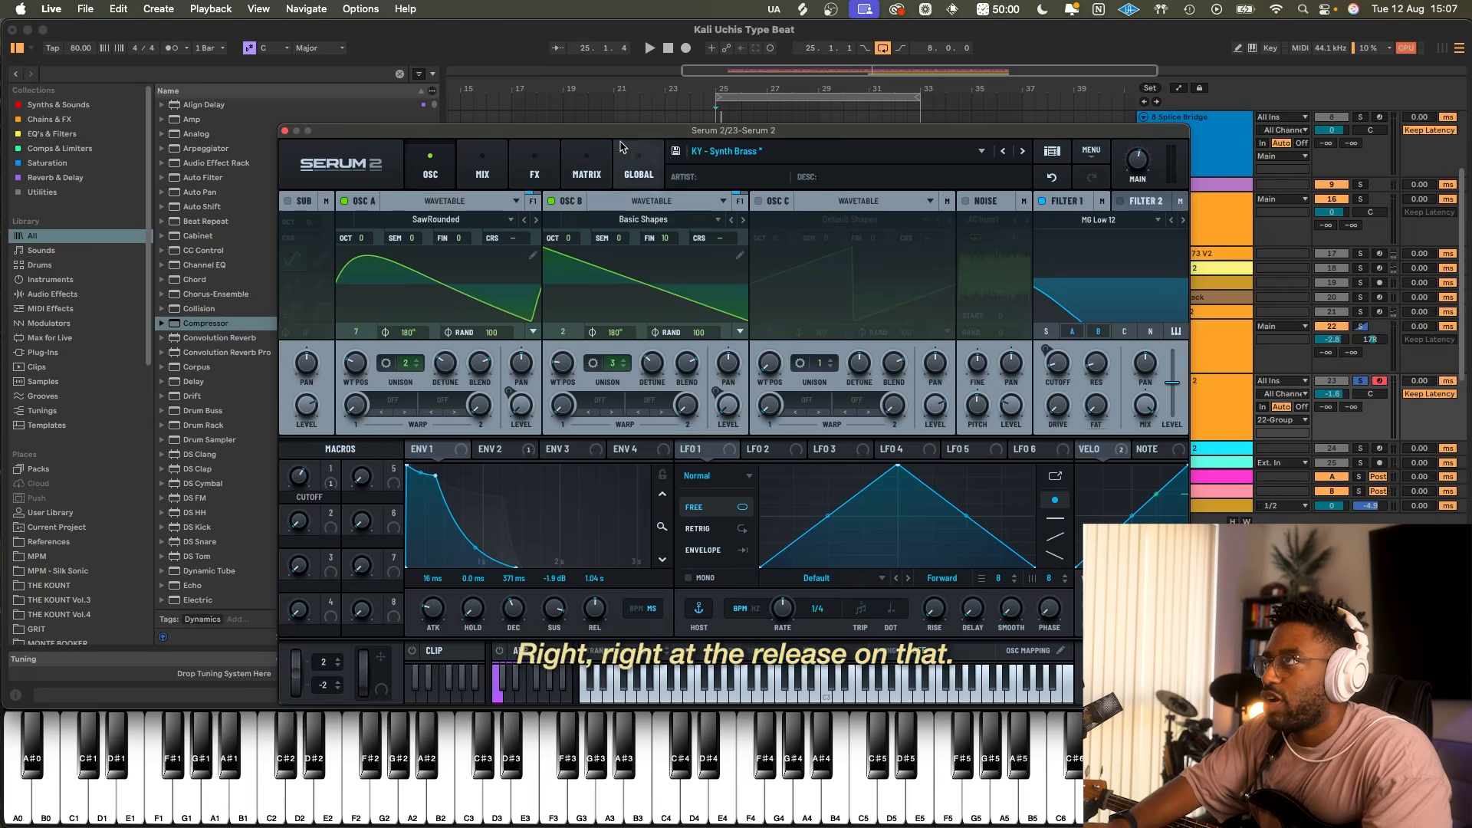
pyautogui.moveTo(623, 120); pyautogui.dragTo(517, 560)
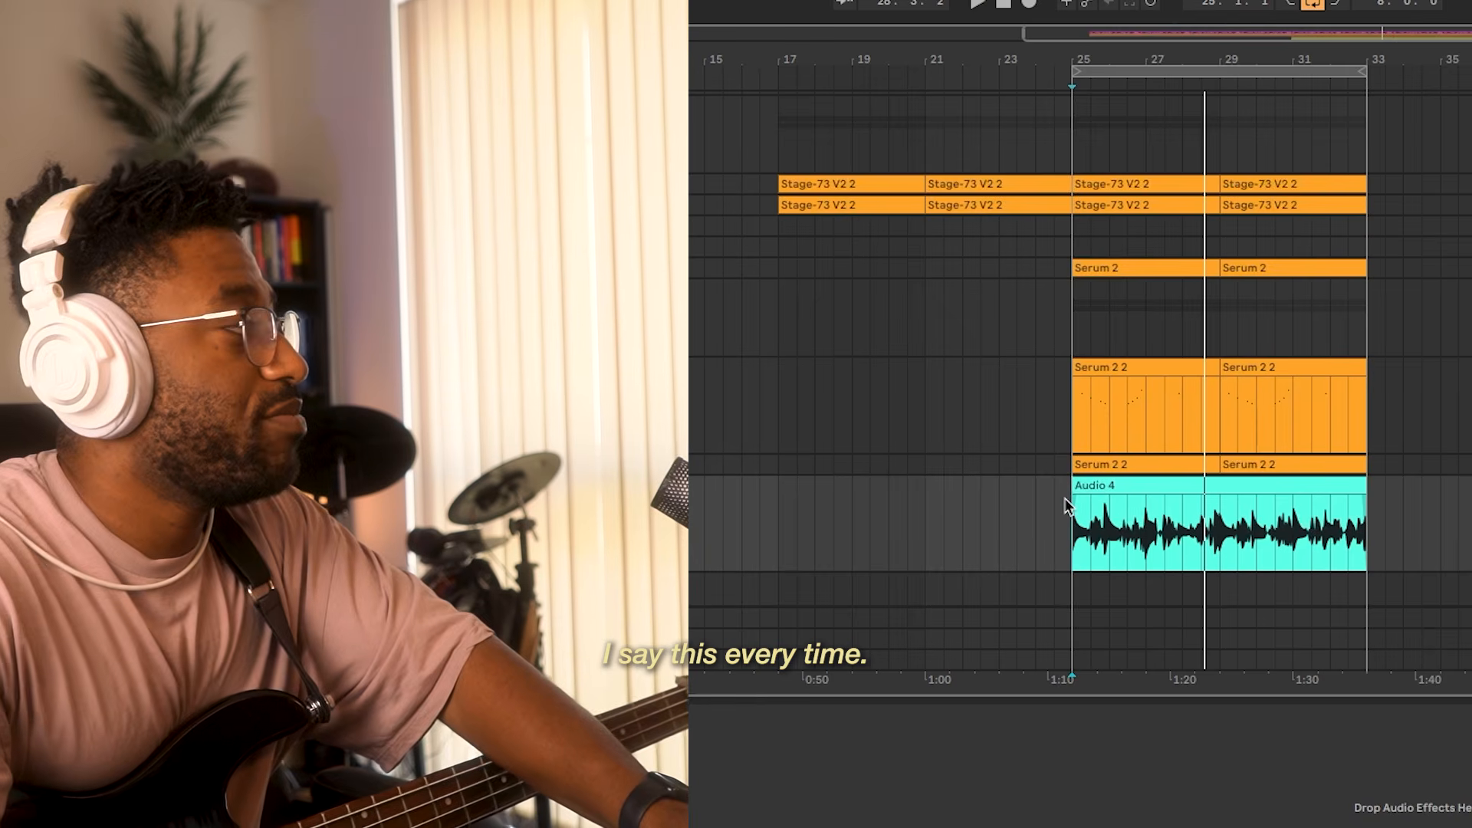
# Record a bass take on track 25 and a guitar take on the audio track below it, both starting at bar 25.
pyautogui.press('F9')
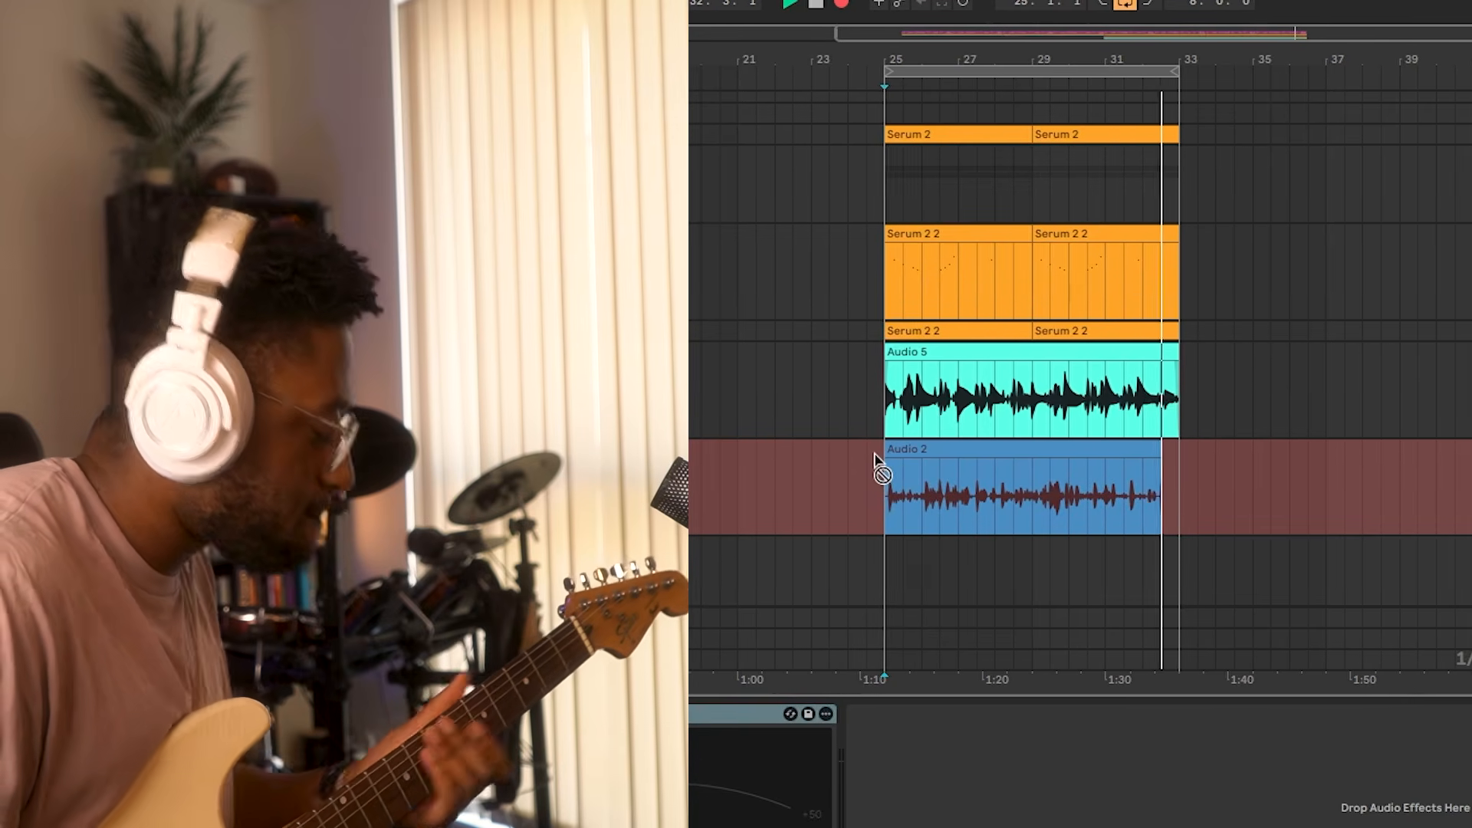
pyautogui.press('space')
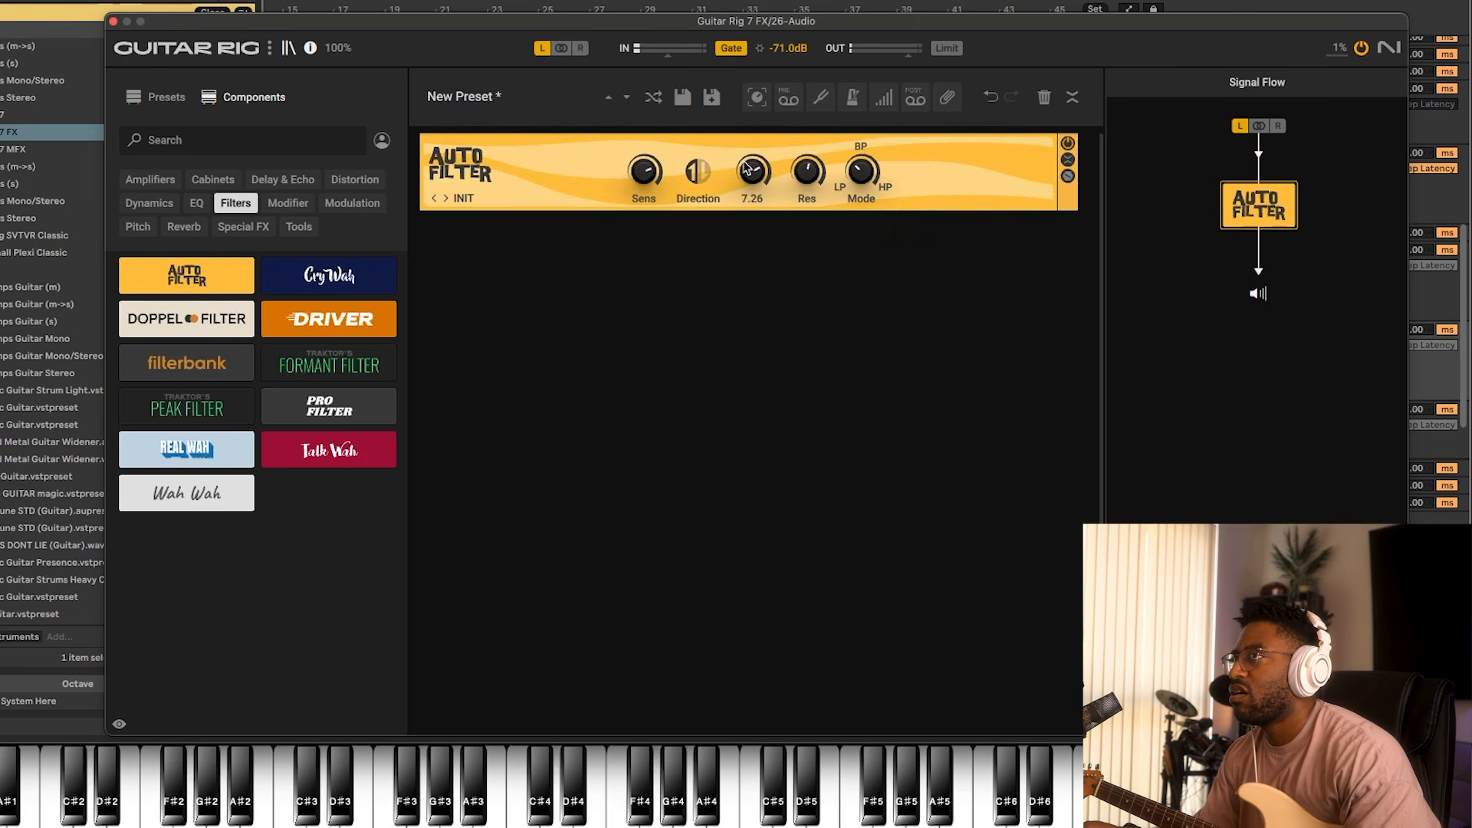
# Close Guitar Rig 7 FX, clear the browser search and add a UAD compressor from Comps & Limiters to track 26.
pyautogui.click(113, 22)
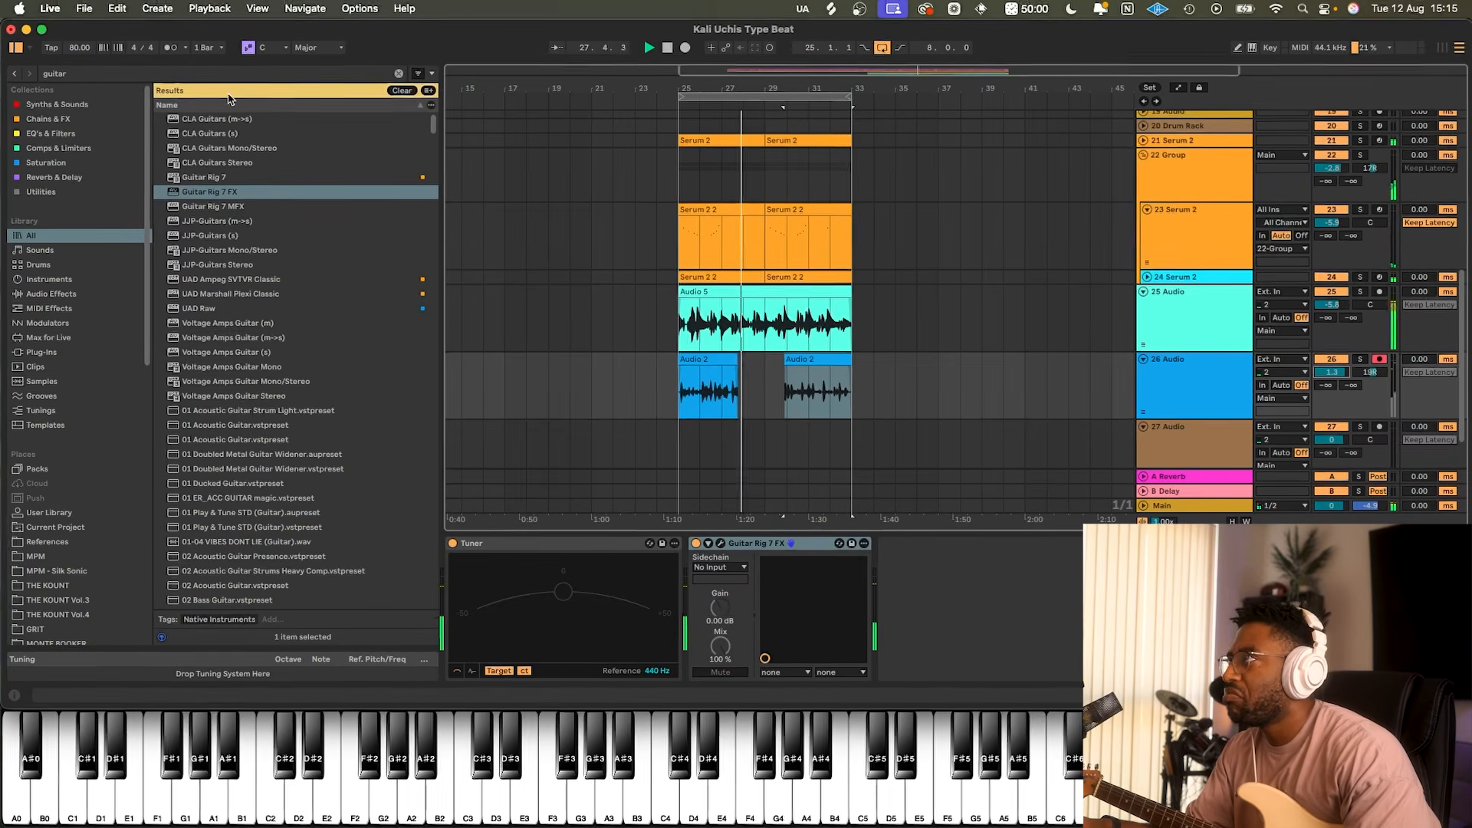
pyautogui.click(181, 55)
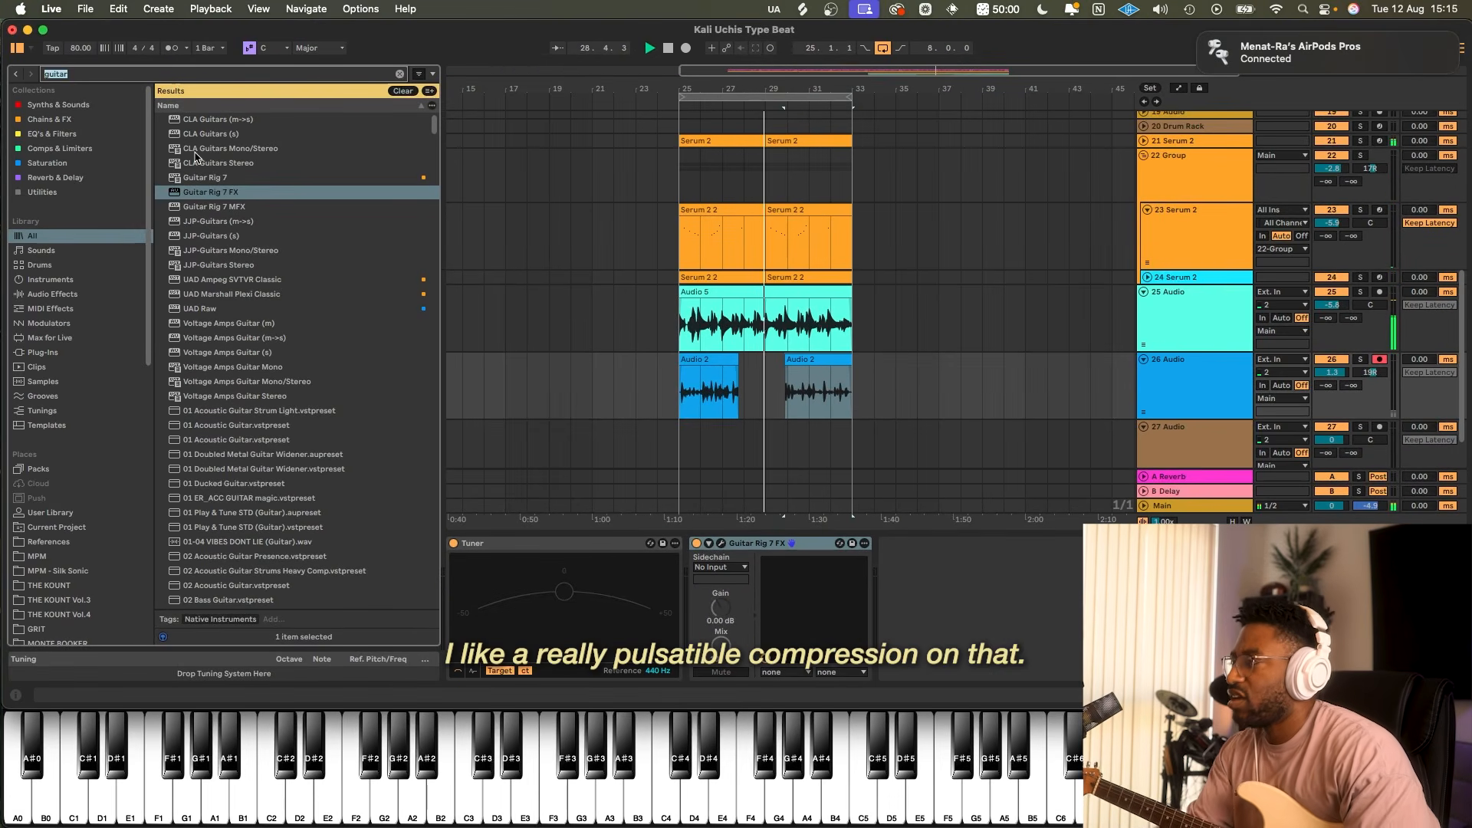
pyautogui.press('BackSpace')
pyautogui.press('BackSpace')
pyautogui.press('BackSpace')
pyautogui.press('BackSpace')
pyautogui.press('BackSpace')
pyautogui.press('BackSpace')
pyautogui.click(53, 148)
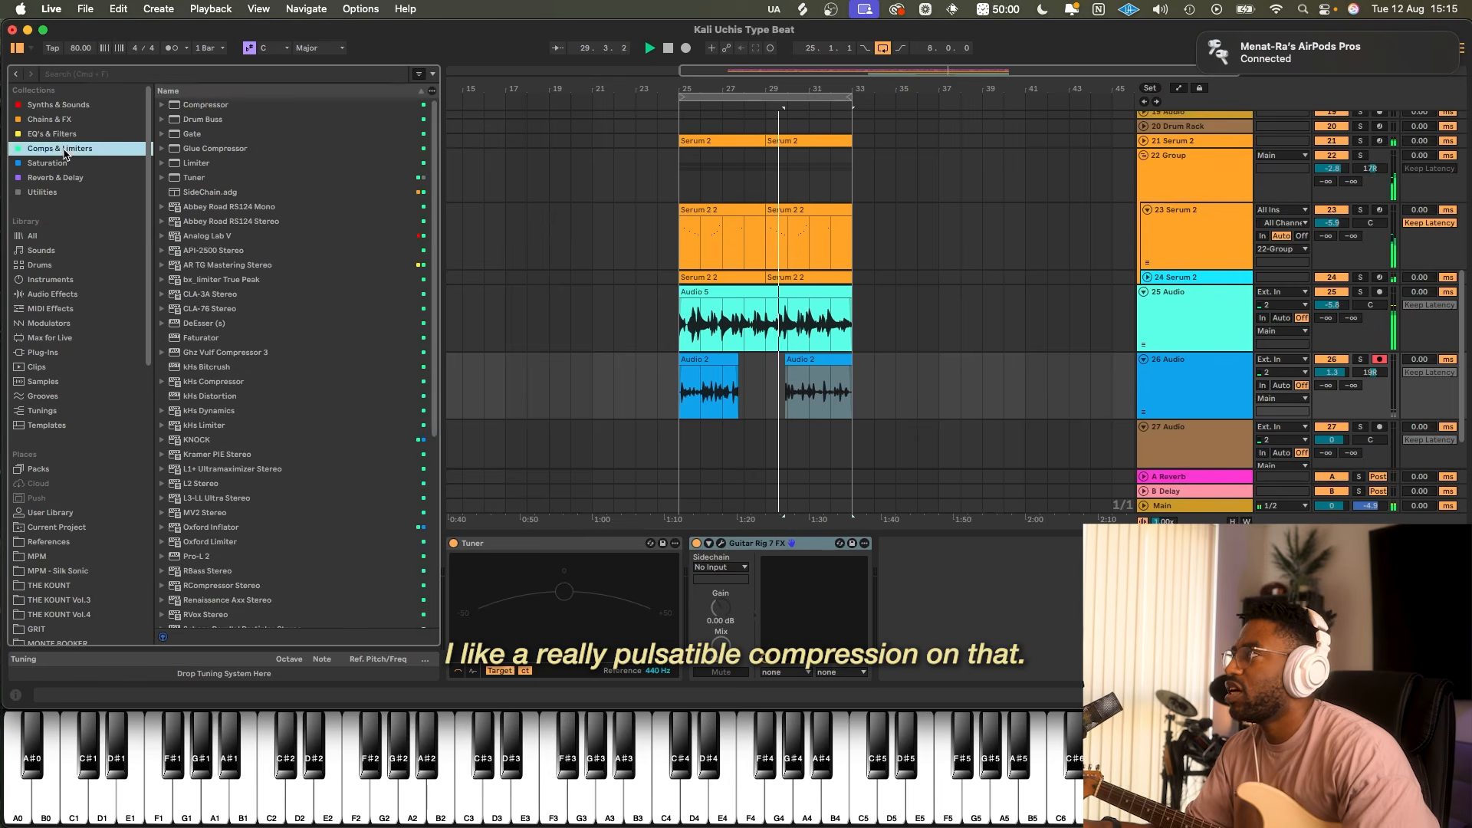
pyautogui.doubleClick(201, 214)
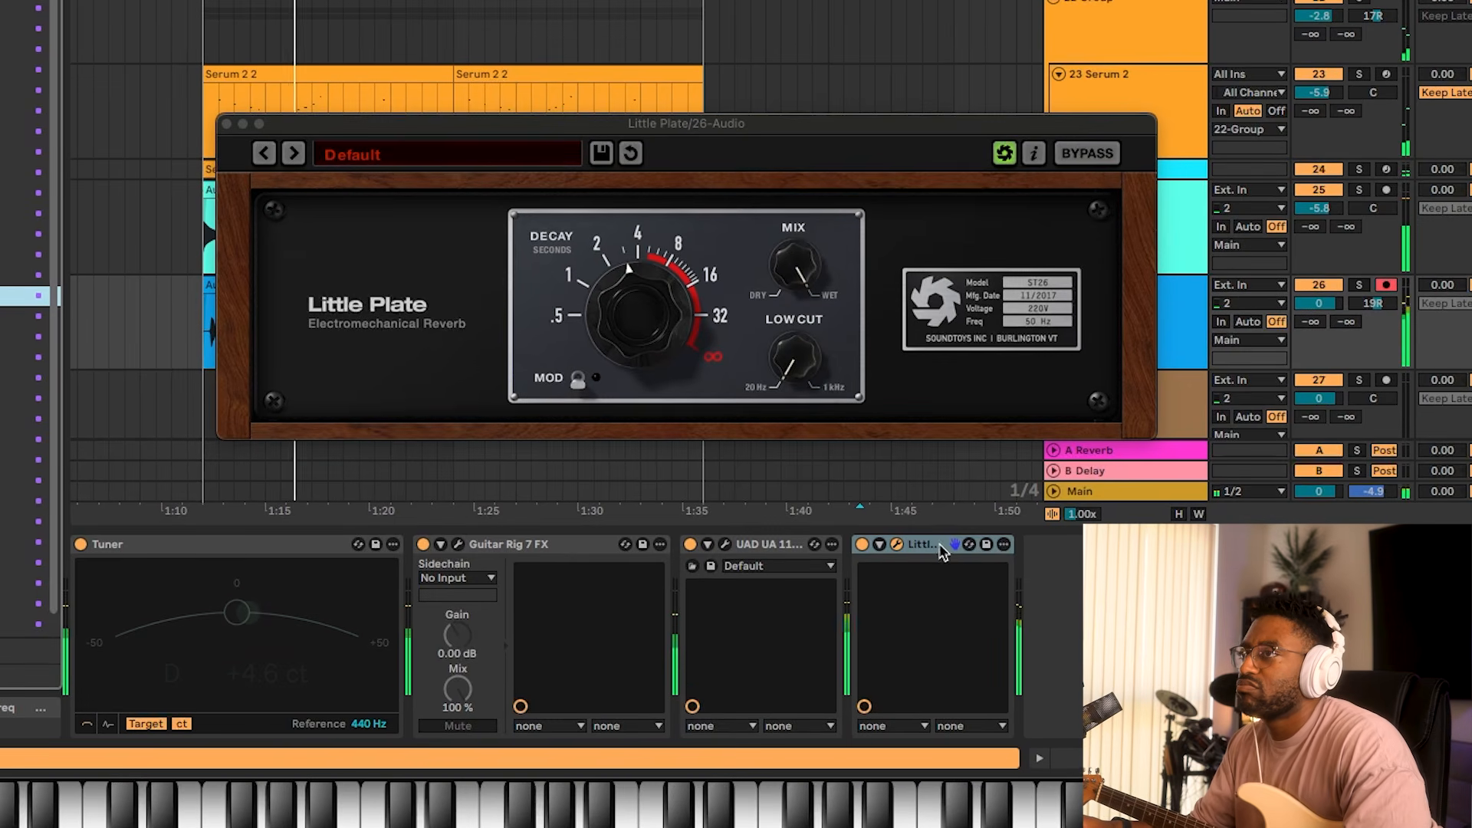
# Lower the Little Plate reverb's mix on track 26, set the track volume to -4.3 dB and close the reverb.
pyautogui.moveTo(798, 270); pyautogui.dragTo(755, 434)
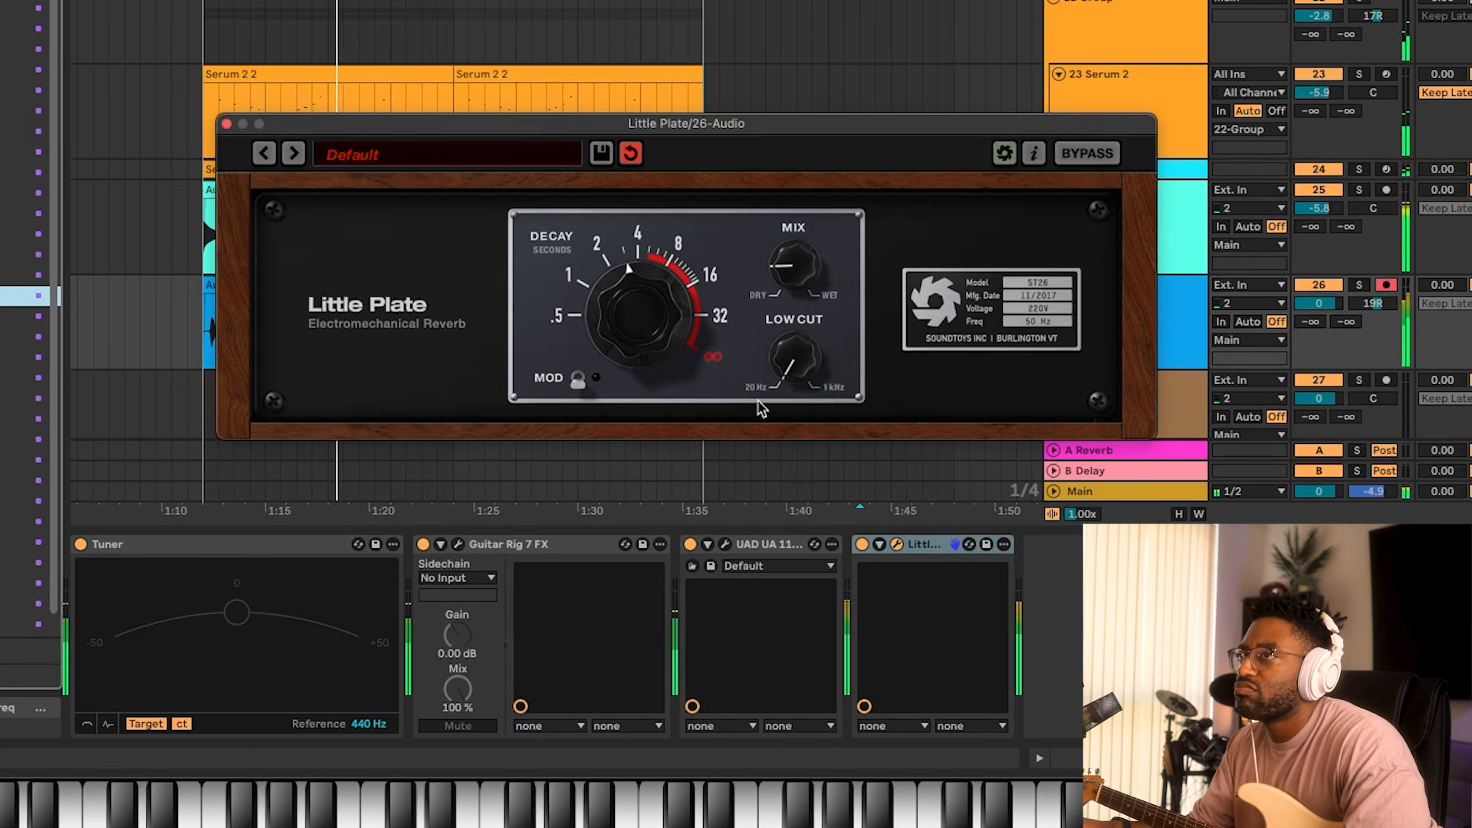
pyautogui.moveTo(1318, 305); pyautogui.dragTo(1317, 311)
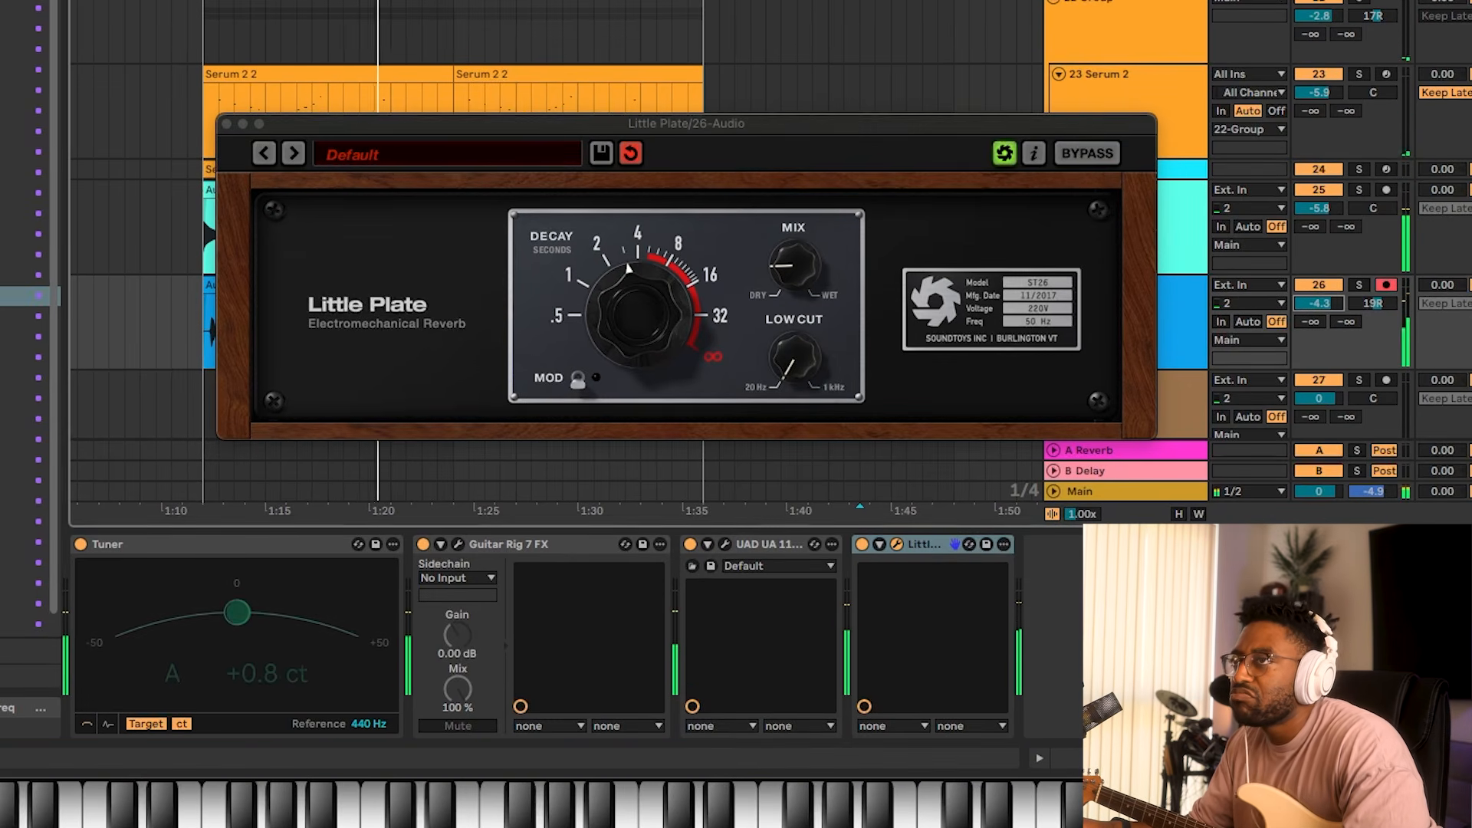
pyautogui.click(227, 124)
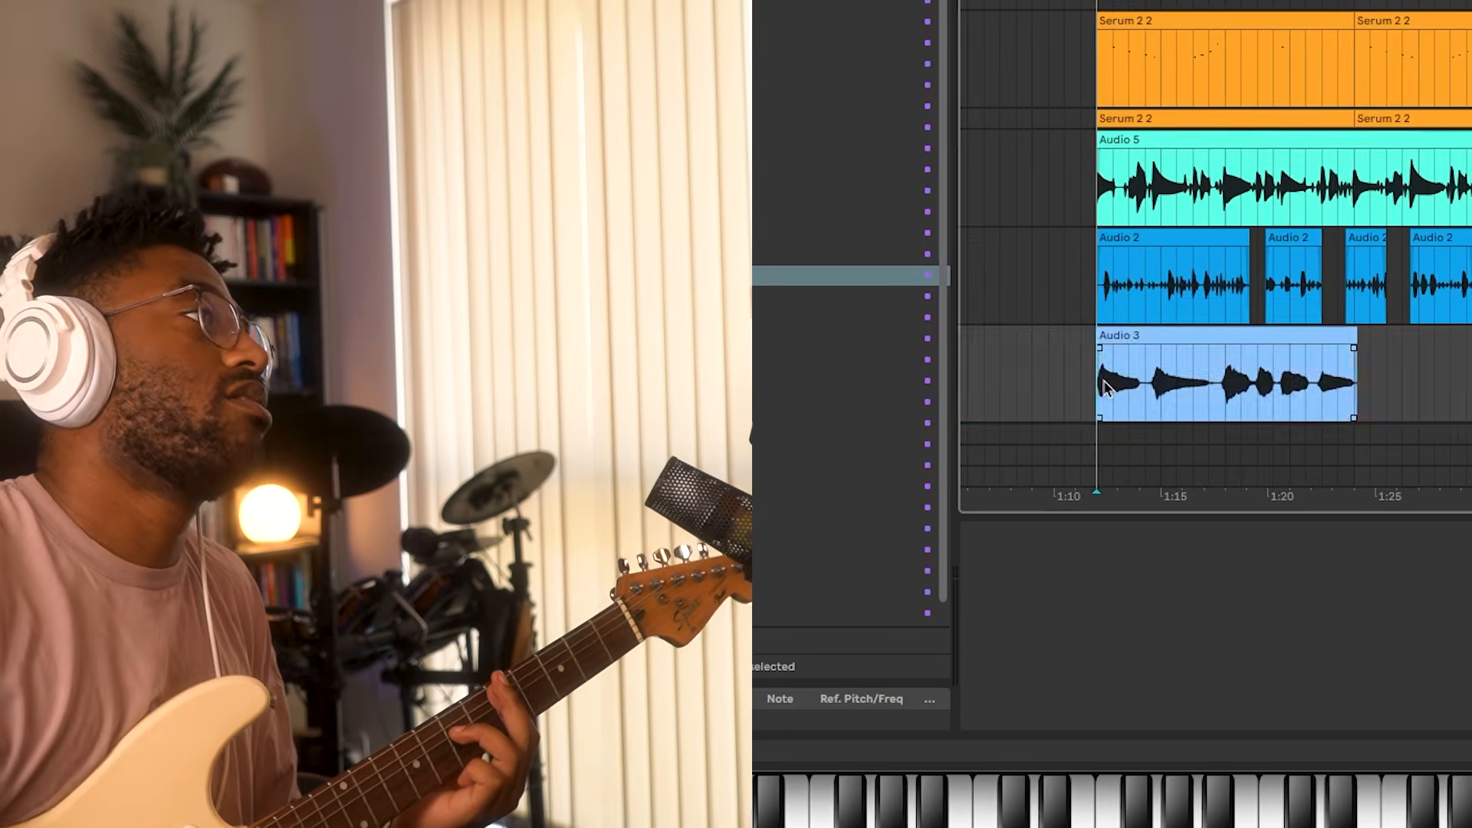
# Group the Valhalla reverb on track 27 into an Audio Effect Rack and add an empty parallel chain for the dry signal.
pyautogui.click(1097, 387)
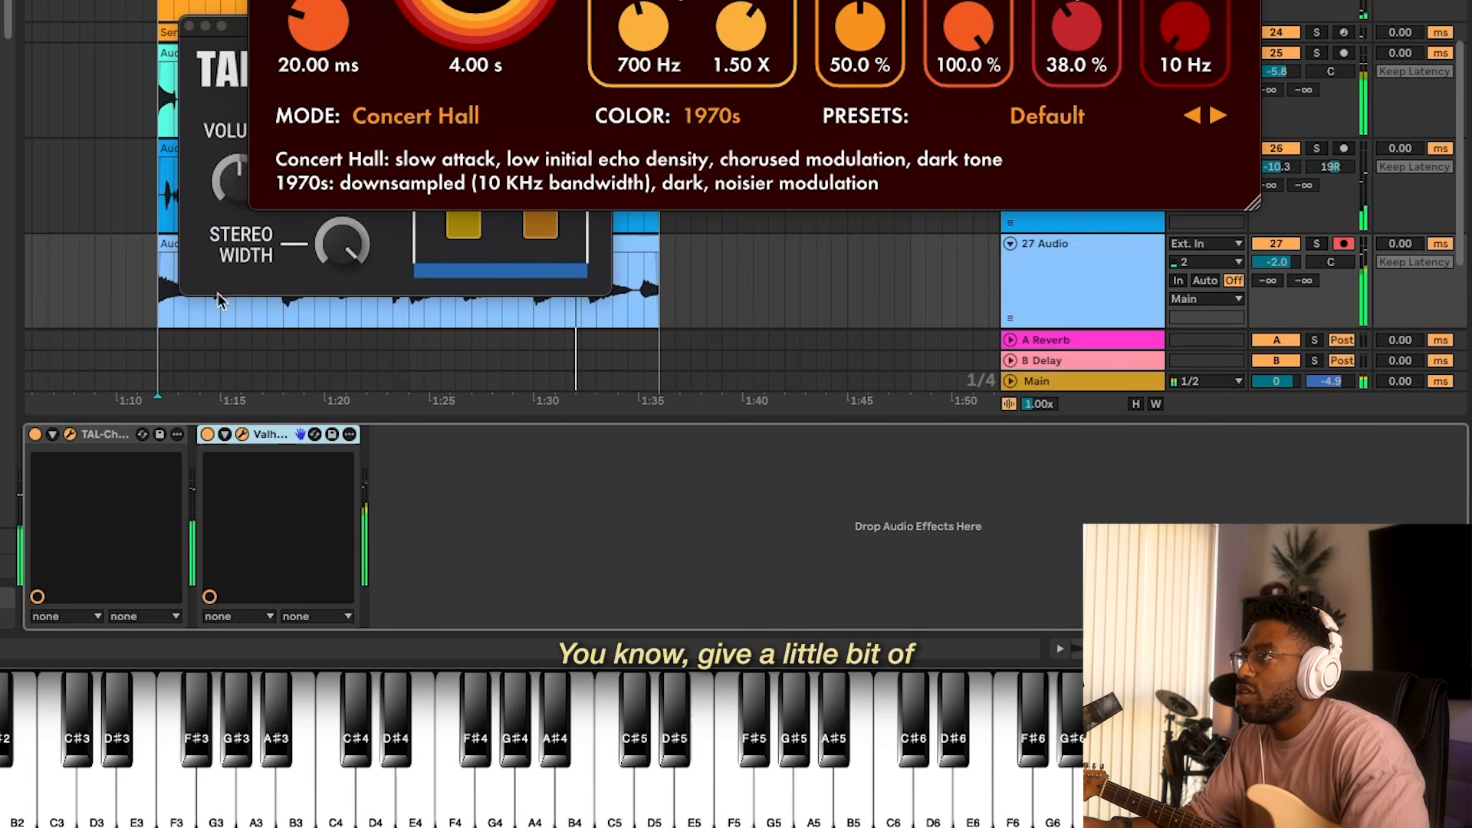
pyautogui.press('super+g')
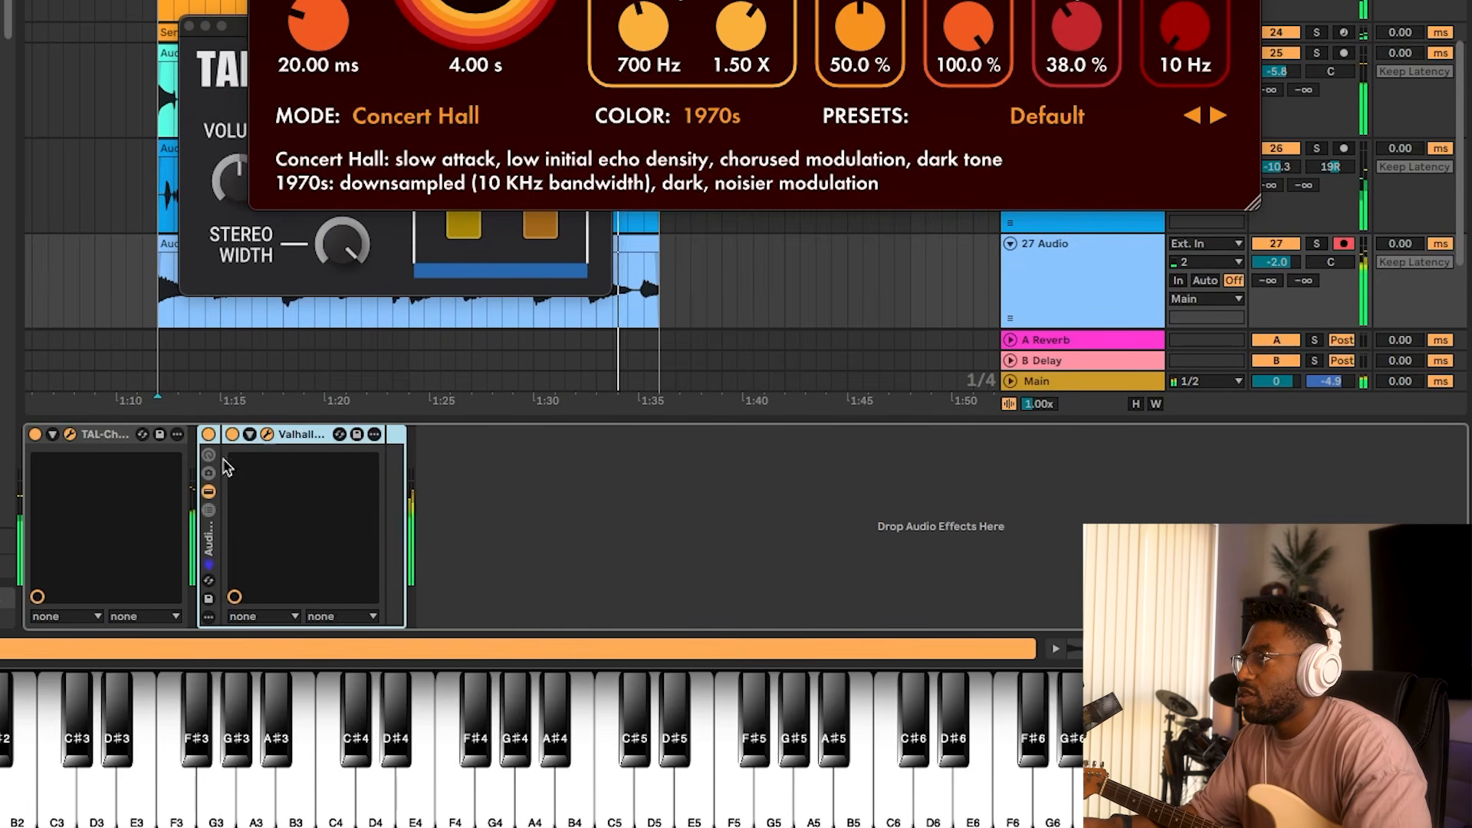
pyautogui.click(208, 511)
pyautogui.rightClick(255, 527)
pyautogui.click(283, 558)
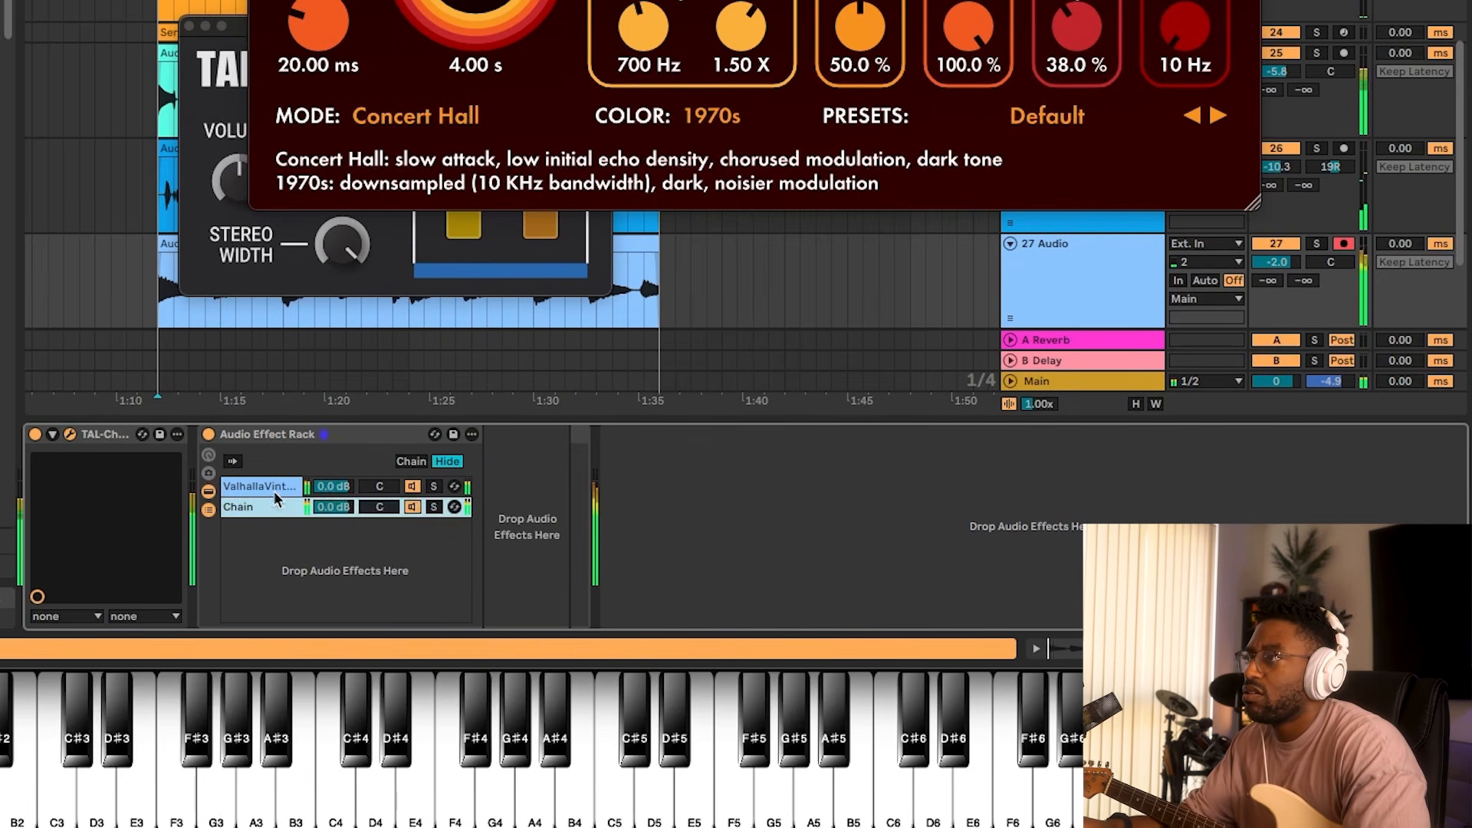
# Lower the volume of the Valhalla reverb chain in track 27's rack to balance it against the dry chain.
pyautogui.moveTo(331, 489); pyautogui.dragTo(331, 518)
pyautogui.moveTo(320, 222); pyautogui.dragTo(414, 151)
pyautogui.moveTo(426, 211); pyautogui.dragTo(427, 255)
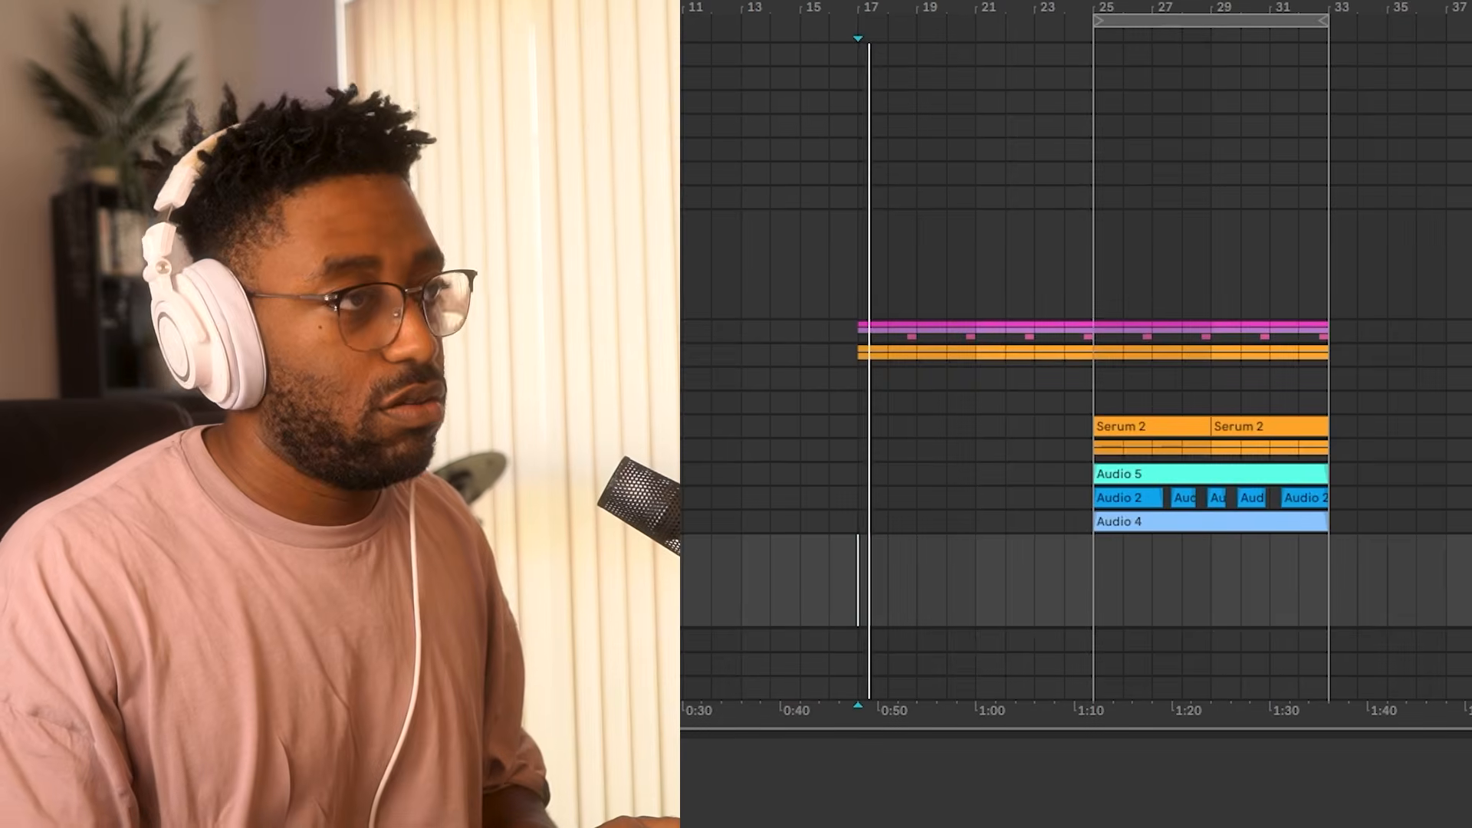
# Enlarge the arrangement area by shrinking the device view, and zoom in on the section starting at bar 17.
pyautogui.moveTo(1186, 738); pyautogui.dragTo(1186, 825)
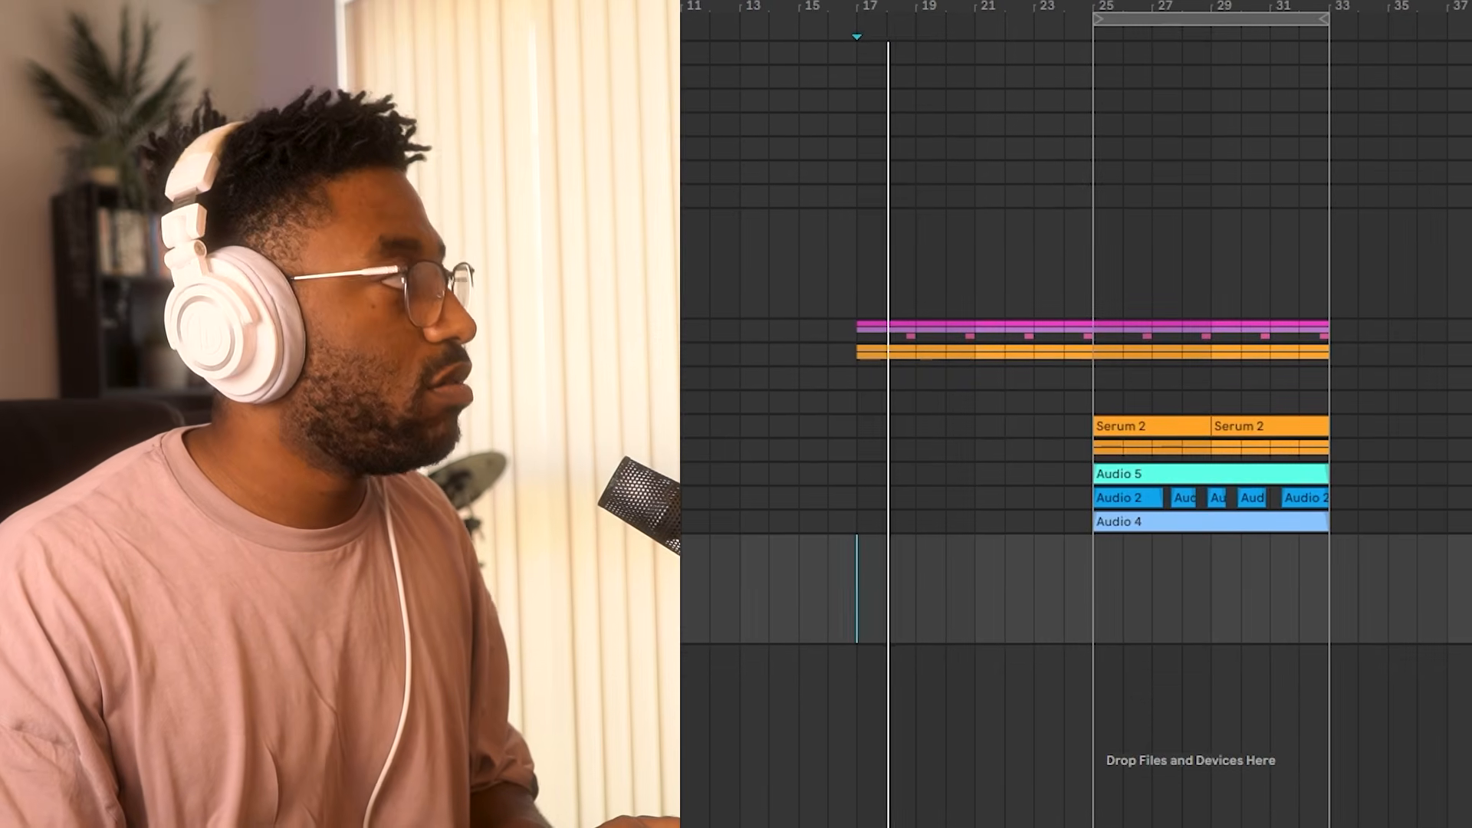
pyautogui.press('+')
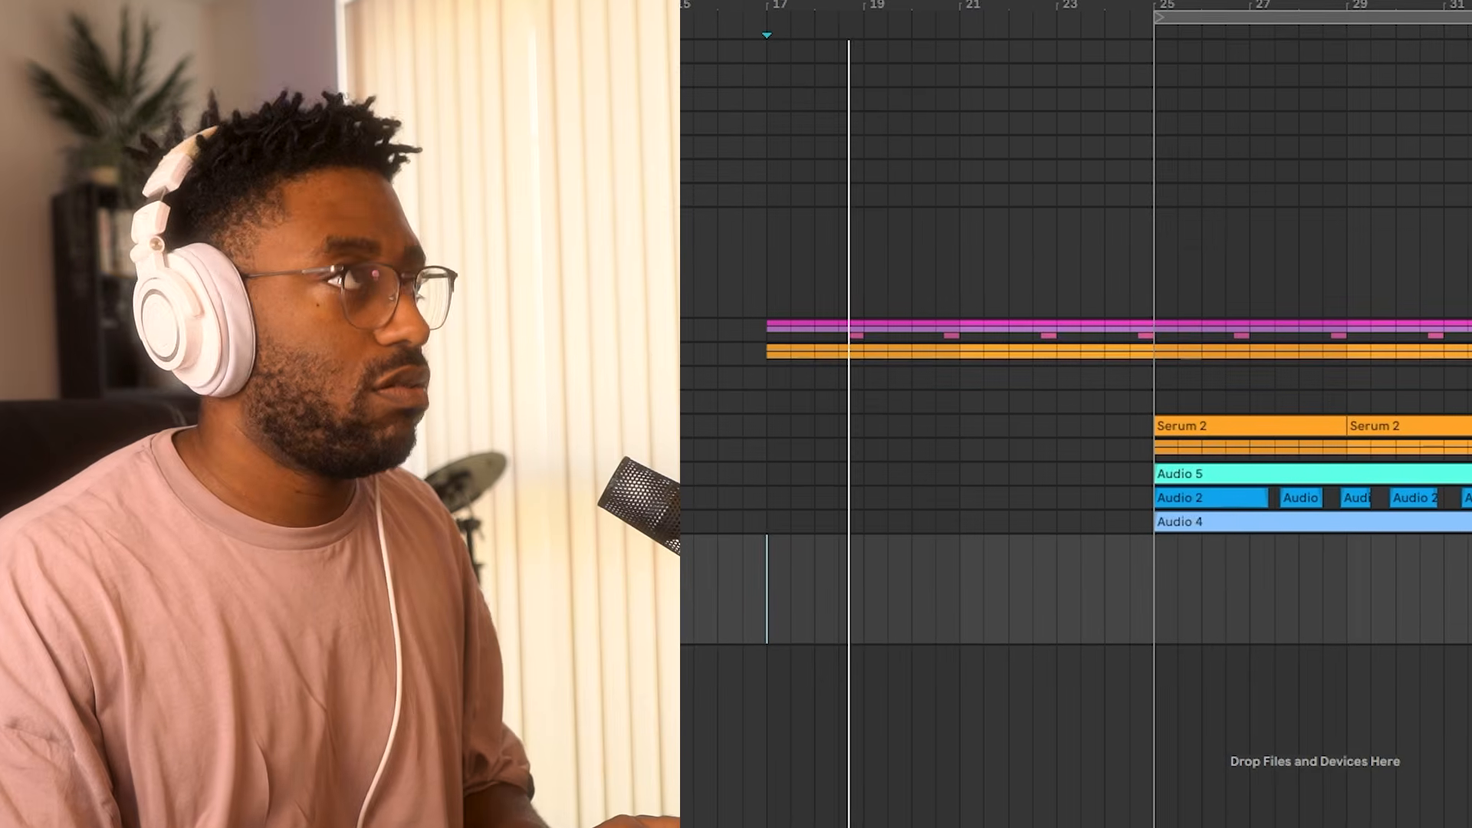